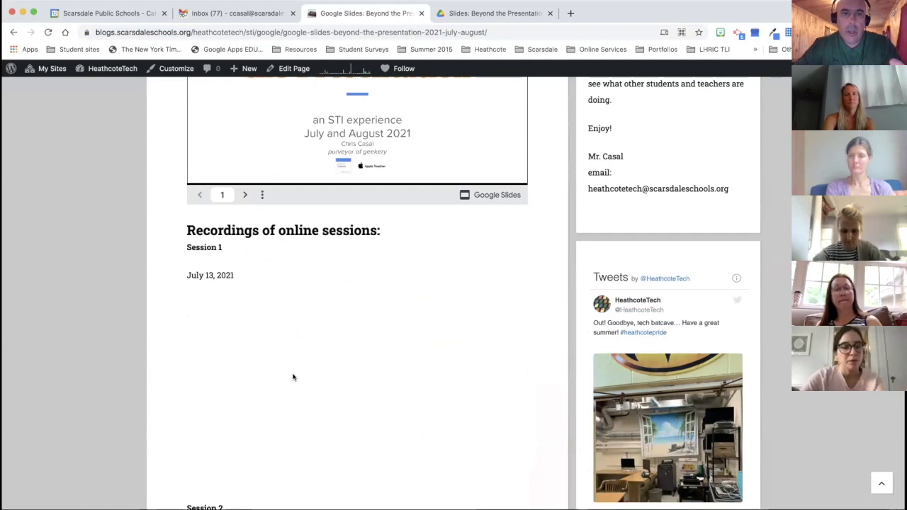
Open the STI 5591 Character drawing from the Slides: Beyond the Presentation - Summer 2021 Drive folder.
{"action": "scroll", "coordinate": [293, 376], "scroll_direction": "up", "scroll_amount": 2}
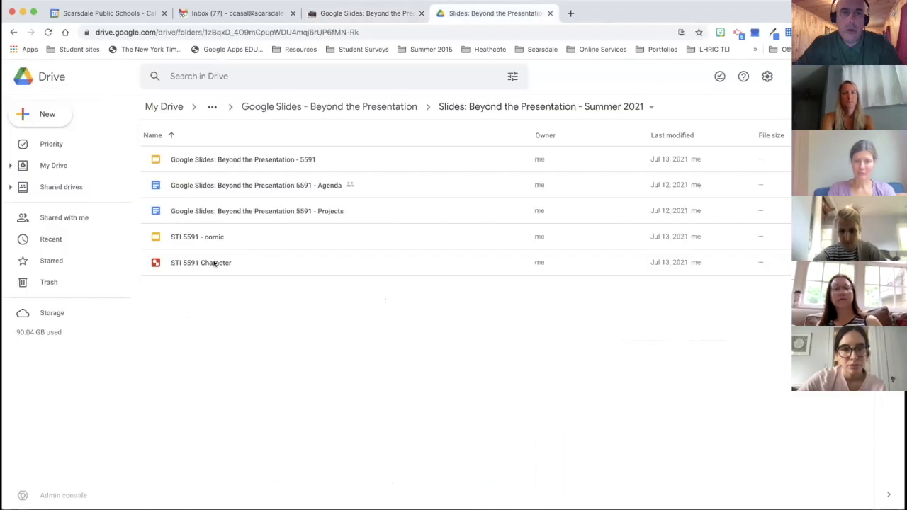
{"action": "double_click", "coordinate": [214, 263]}
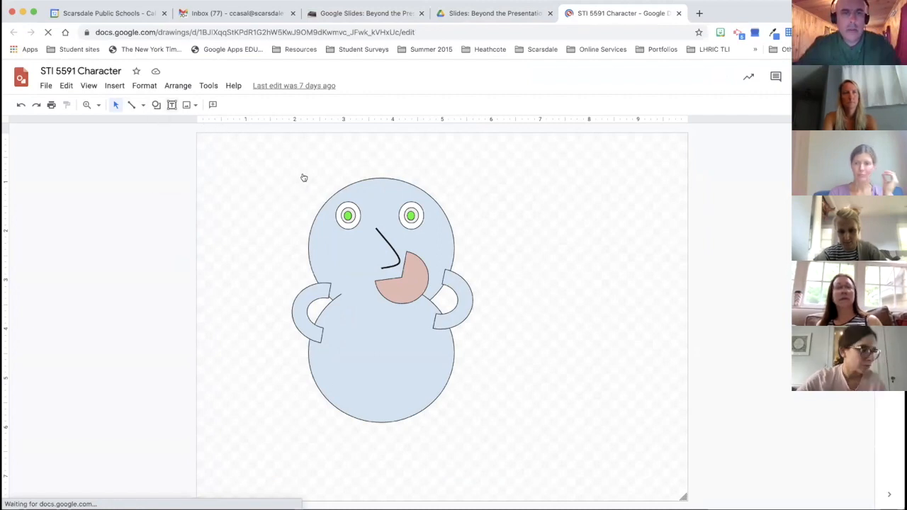
Draw a smiley face shape in the blank area beside the character and stretch it to about 2.8 by 2 inches.
{"action": "left_click", "coordinate": [156, 104]}
{"action": "left_click", "coordinate": [330, 191]}
{"action": "left_click_drag", "start_coordinate": [528, 191], "coordinate": [627, 274]}
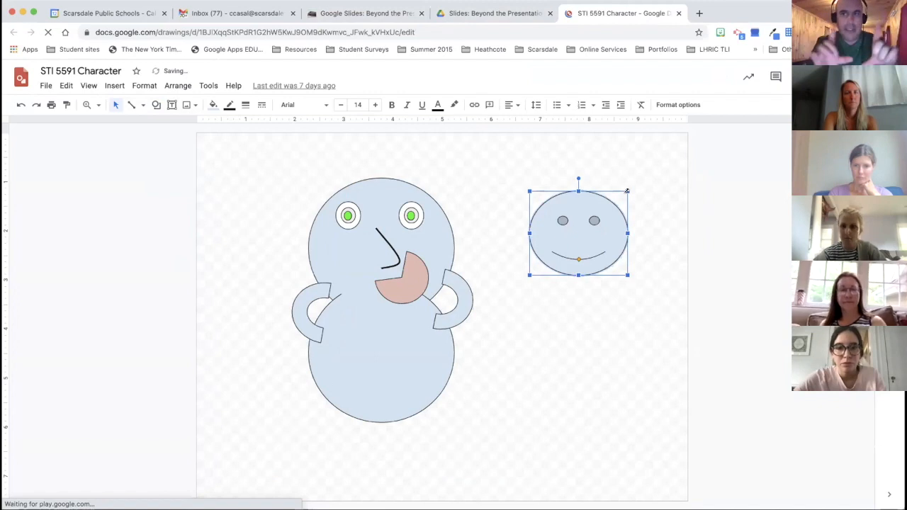
{"action": "left_click_drag", "start_coordinate": [627, 190], "coordinate": [601, 225]}
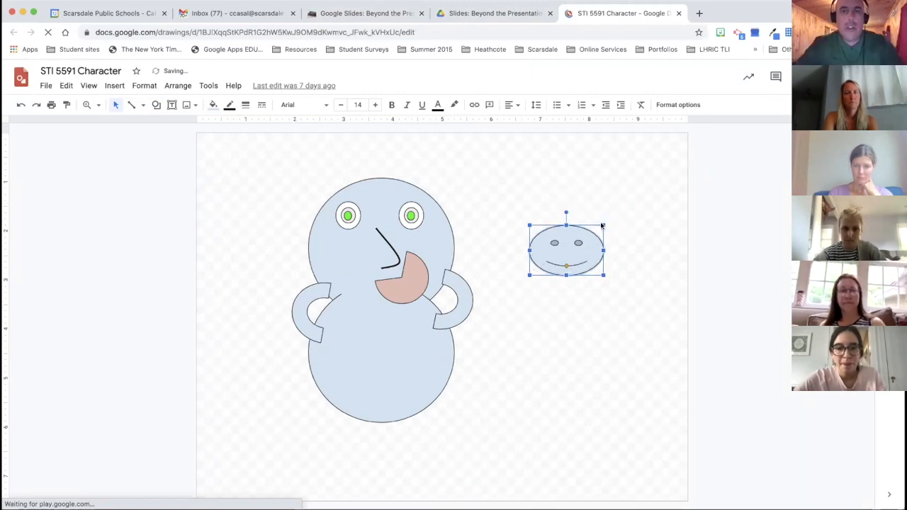
{"action": "left_click_drag", "start_coordinate": [602, 249], "coordinate": [664, 249]}
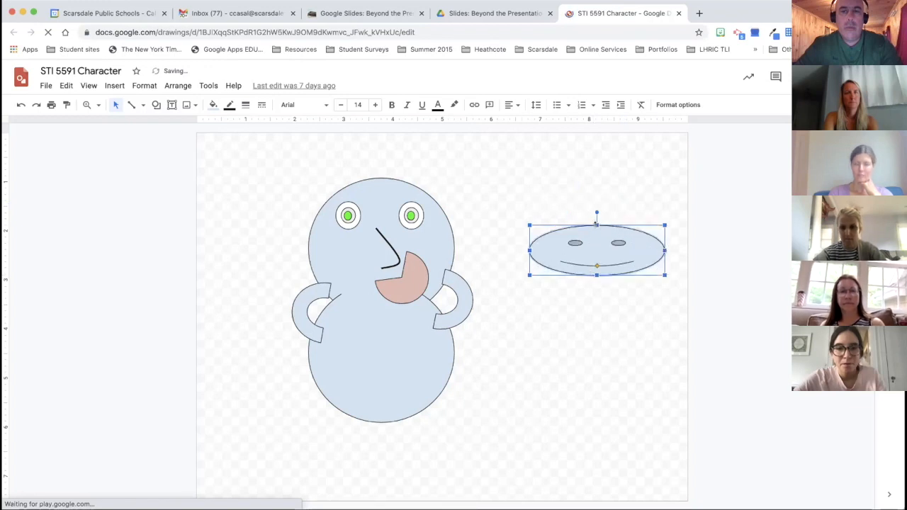
{"action": "left_click_drag", "start_coordinate": [596, 218], "coordinate": [597, 176]}
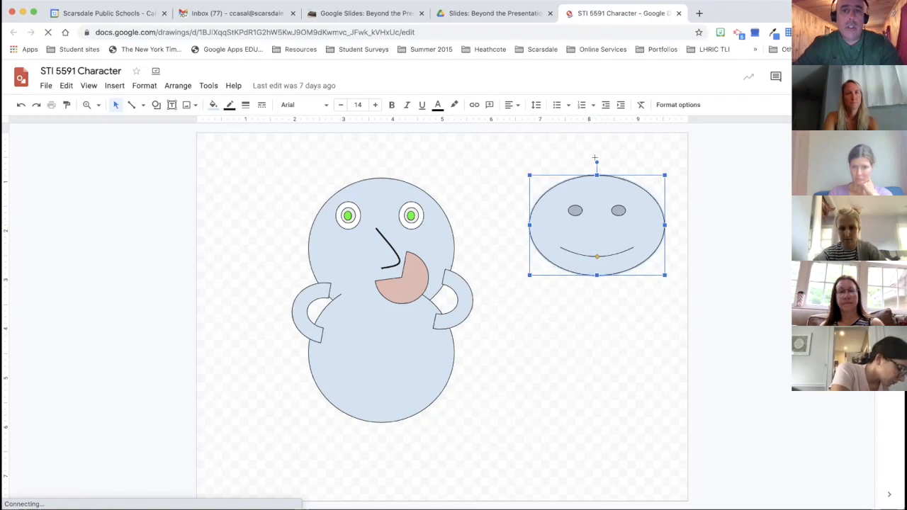
Try rotating the smiley face clockwise and undo the rotation.
{"action": "left_click_drag", "start_coordinate": [603, 160], "coordinate": [637, 194]}
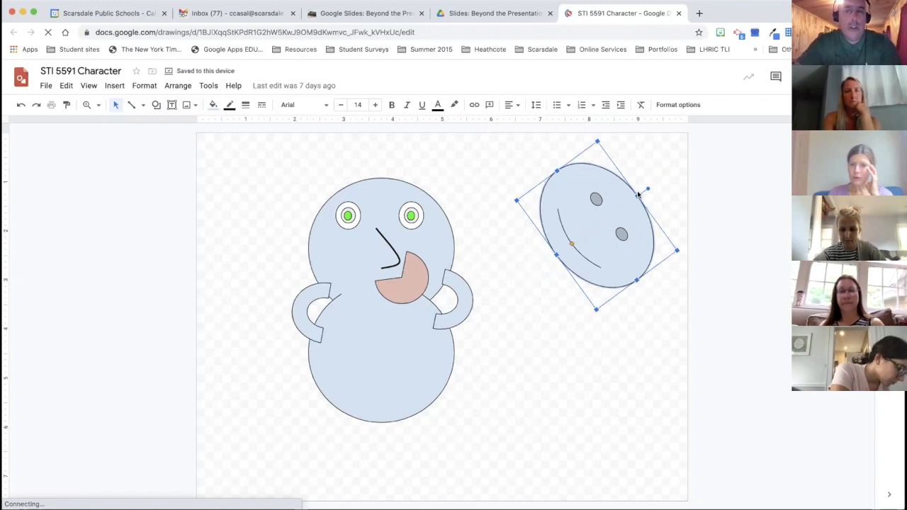
{"action": "key", "text": "ctrl+z"}
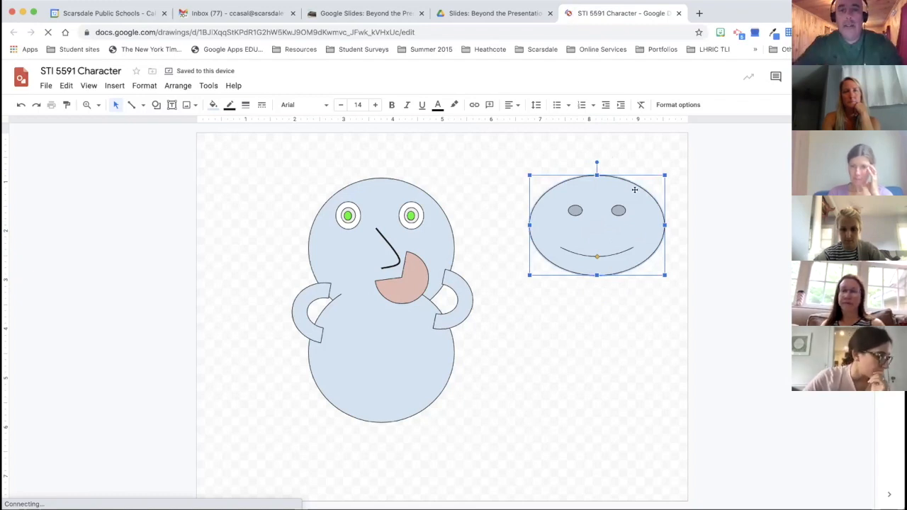
Flip the smiley face vertically by resizing it past its lower edge, rotate it back to nearly upright, and undo a further flip attempt.
{"action": "left_click_drag", "start_coordinate": [597, 172], "coordinate": [601, 398]}
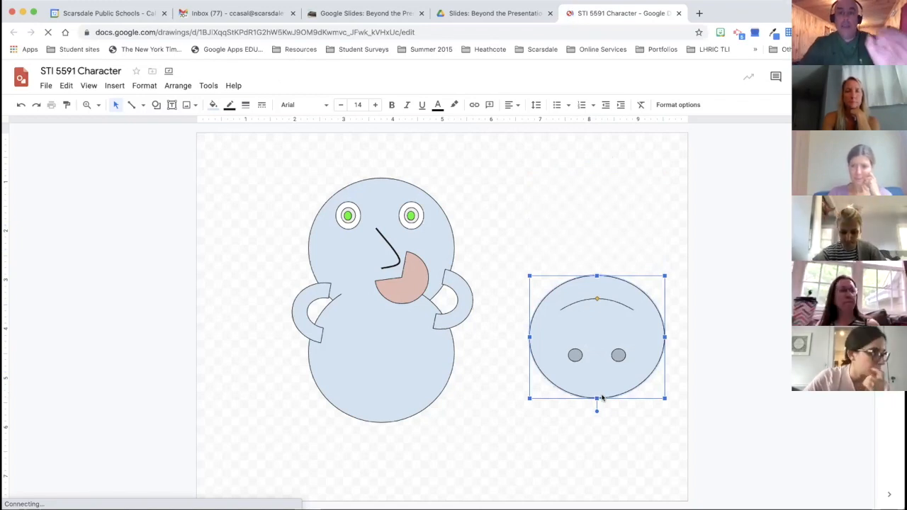
{"action": "left_click_drag", "start_coordinate": [595, 410], "coordinate": [603, 261]}
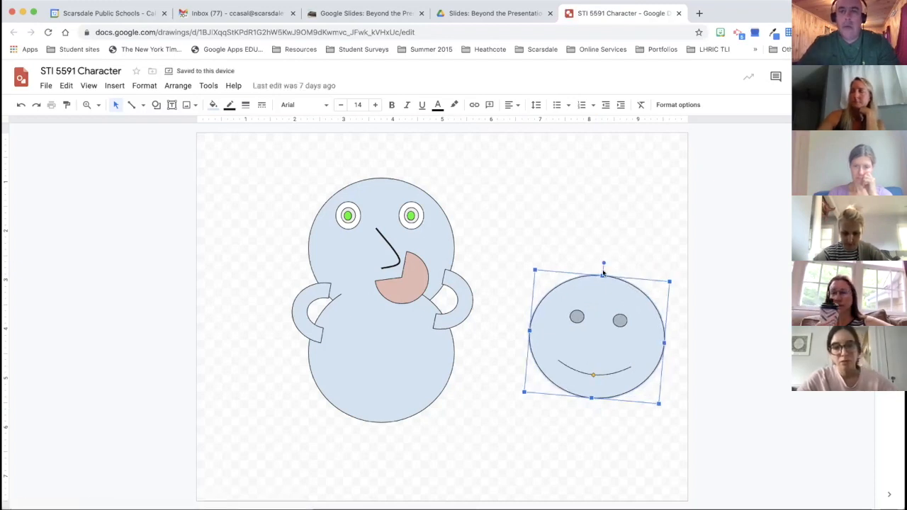
{"action": "left_click_drag", "start_coordinate": [533, 267], "coordinate": [704, 432]}
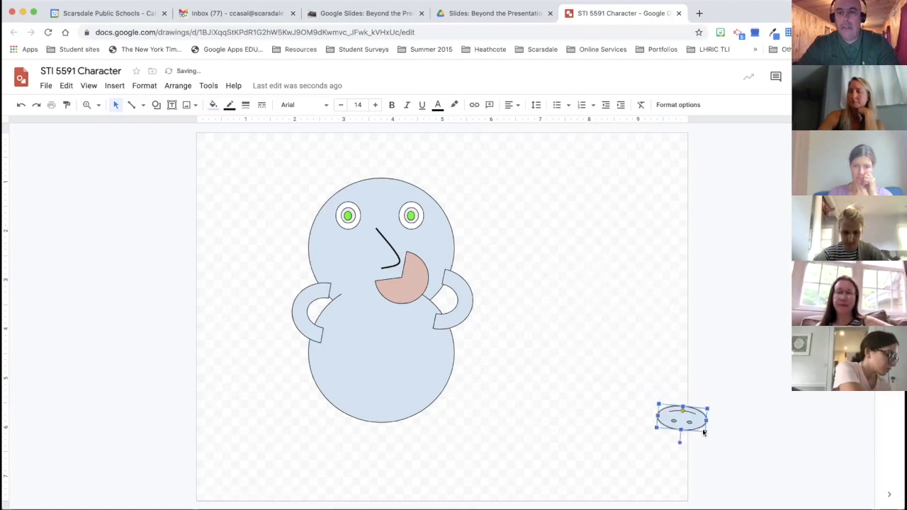
{"action": "key", "text": "ctrl+z"}
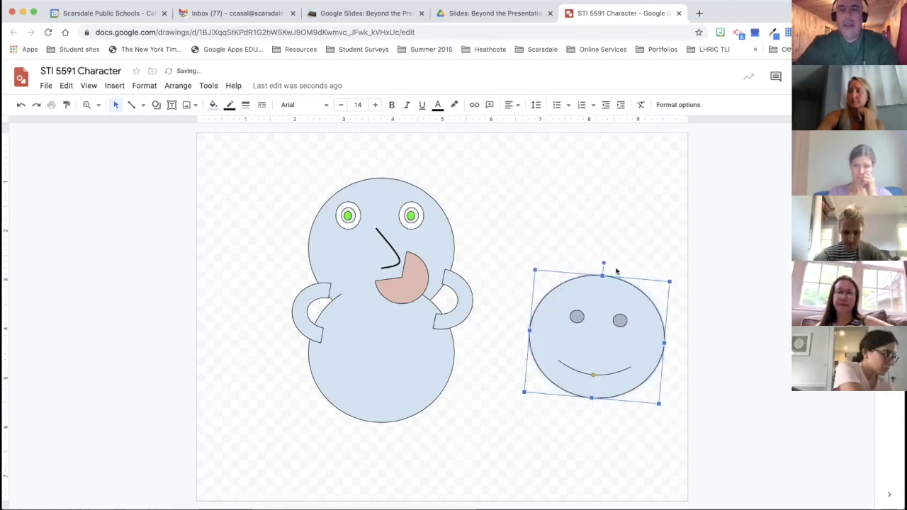
Rotate the smiley face through a slight counterclockwise tilt and a quarter turn clockwise until it is upside down.
{"action": "left_click_drag", "start_coordinate": [603, 261], "coordinate": [600, 262]}
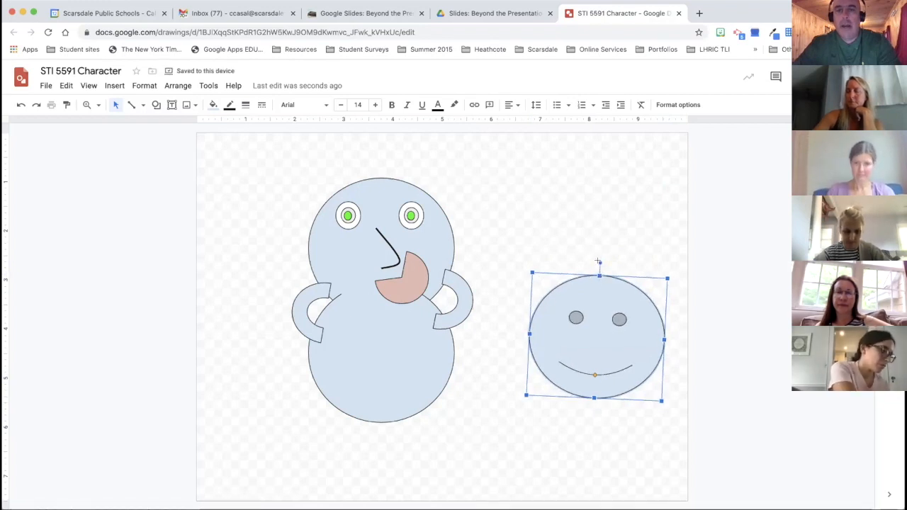
{"action": "left_click_drag", "start_coordinate": [599, 262], "coordinate": [577, 271]}
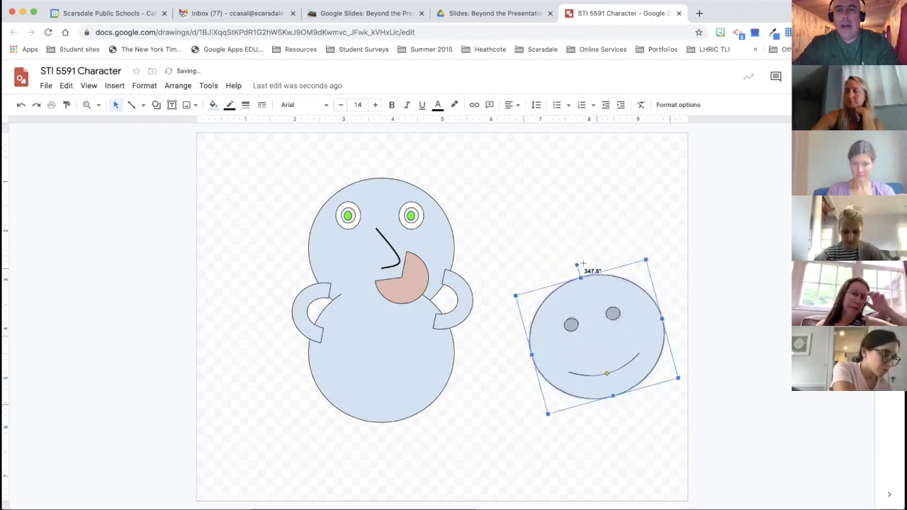
{"action": "left_click_drag", "start_coordinate": [582, 263], "coordinate": [664, 336]}
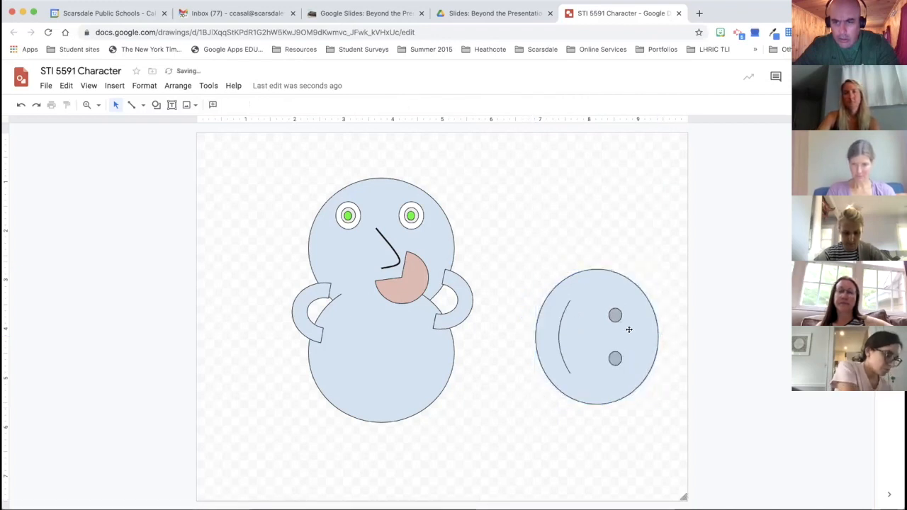
{"action": "left_click", "coordinate": [630, 330]}
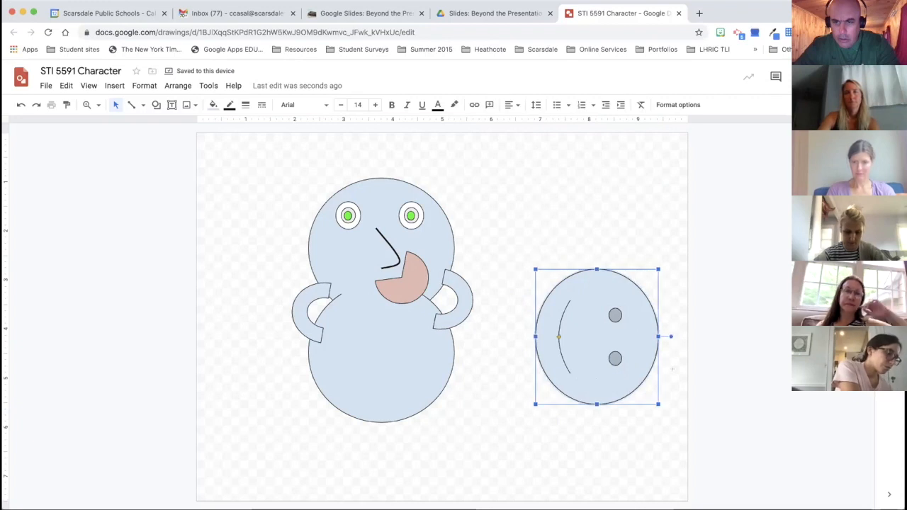
{"action": "left_click_drag", "start_coordinate": [602, 441], "coordinate": [591, 445]}
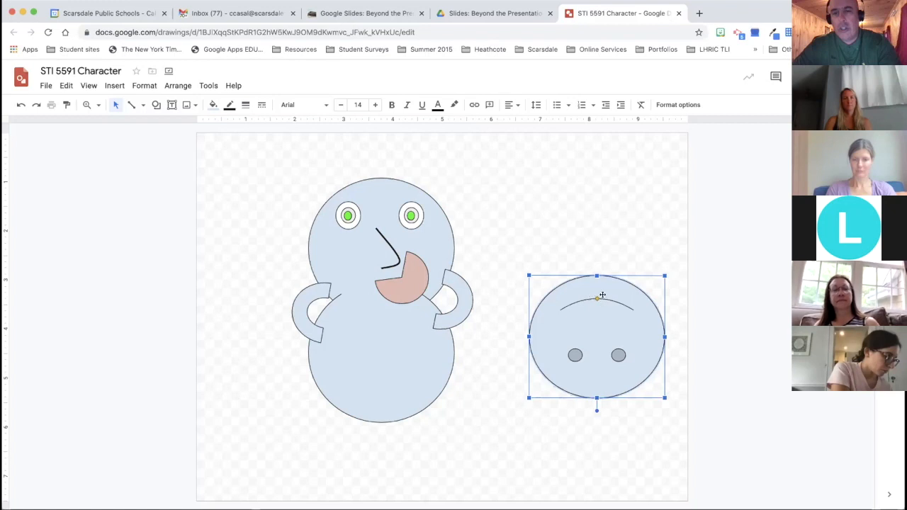
Return the smiley face to upright and bend its mouth curve into a frown.
{"action": "left_click_drag", "start_coordinate": [596, 303], "coordinate": [600, 327]}
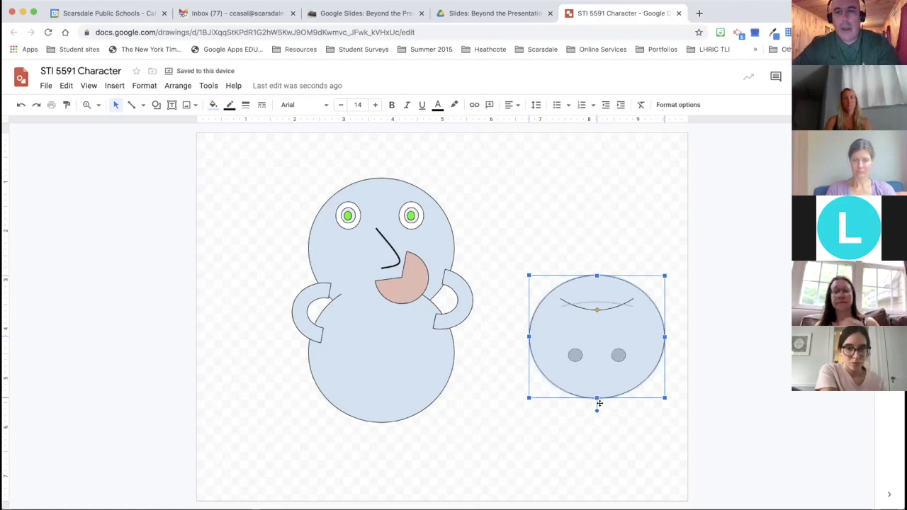
{"action": "left_click_drag", "start_coordinate": [596, 410], "coordinate": [495, 264]}
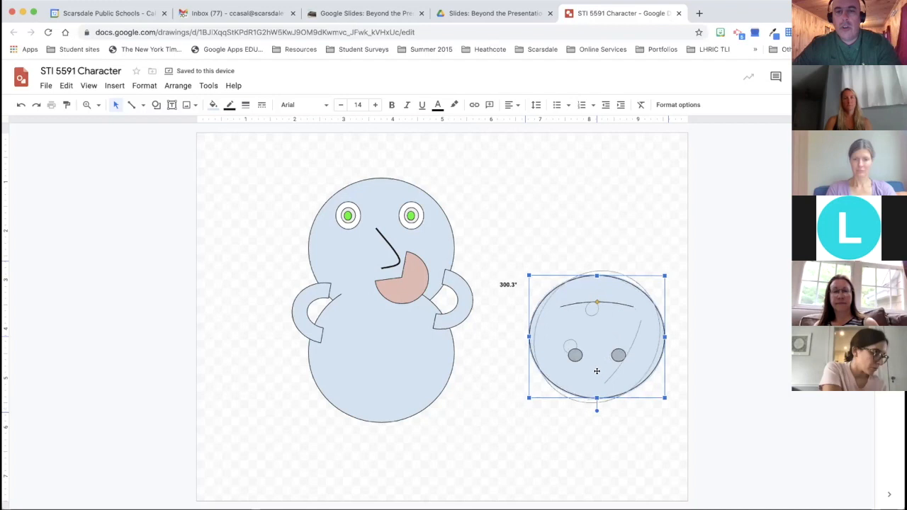
{"action": "key", "text": "super+z"}
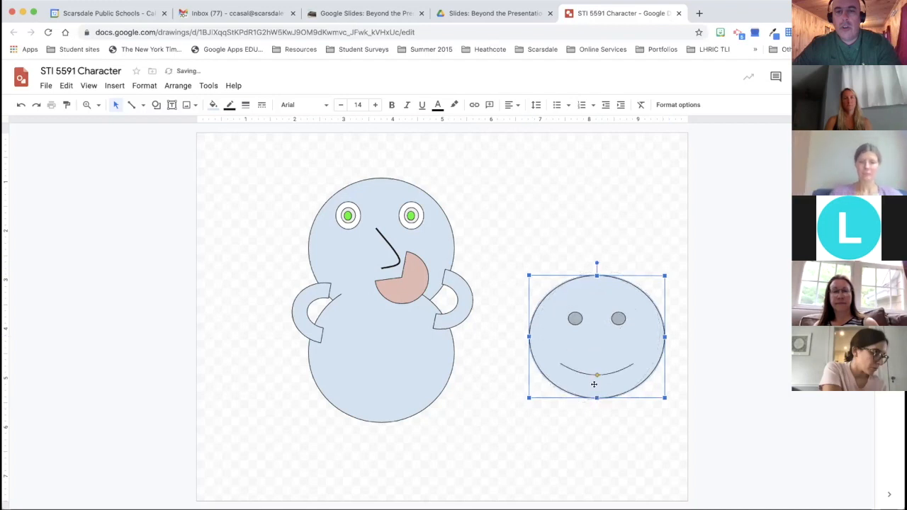
{"action": "left_click_drag", "start_coordinate": [596, 375], "coordinate": [595, 353]}
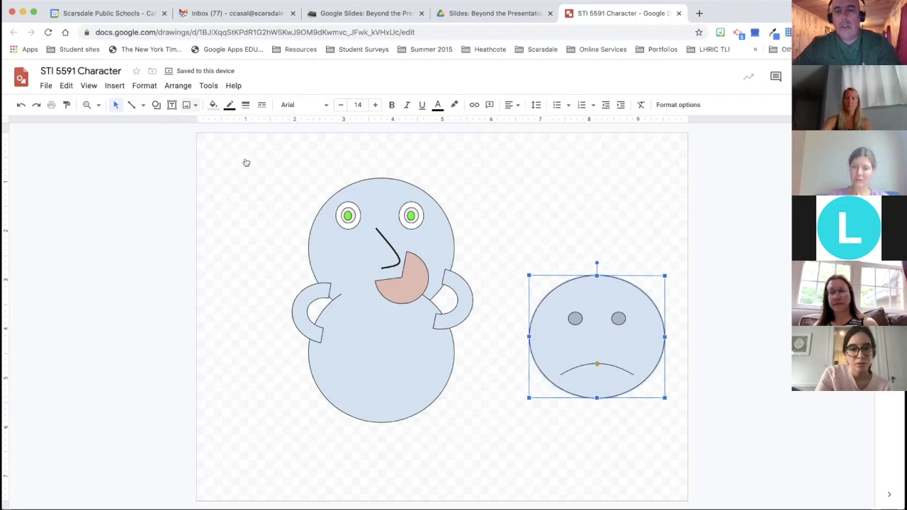
Draw a chord shape about 1.6 by 2.3 inches above the frowning face and reshape its straight edge by moving both end points.
{"action": "left_click", "coordinate": [267, 162]}
{"action": "mouse_move", "coordinate": [481, 147]}
{"action": "left_mouse_down"}
{"action": "mouse_move", "coordinate": [493, 180]}
{"action": "mouse_move", "coordinate": [562, 260]}
{"action": "left_mouse_up"}
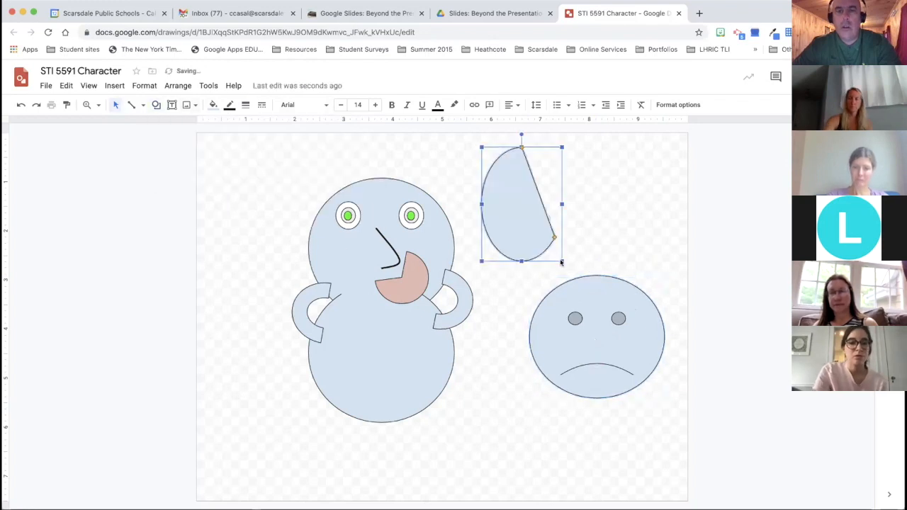
{"action": "left_click_drag", "start_coordinate": [521, 146], "coordinate": [501, 156]}
{"action": "left_click_drag", "start_coordinate": [553, 238], "coordinate": [555, 235]}
{"action": "left_click_drag", "start_coordinate": [560, 205], "coordinate": [561, 206]}
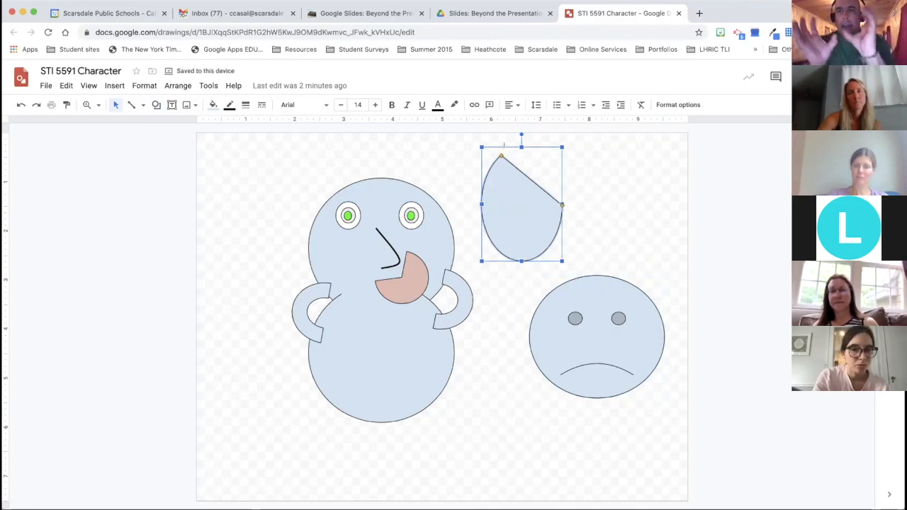
{"action": "left_click_drag", "start_coordinate": [500, 152], "coordinate": [518, 145]}
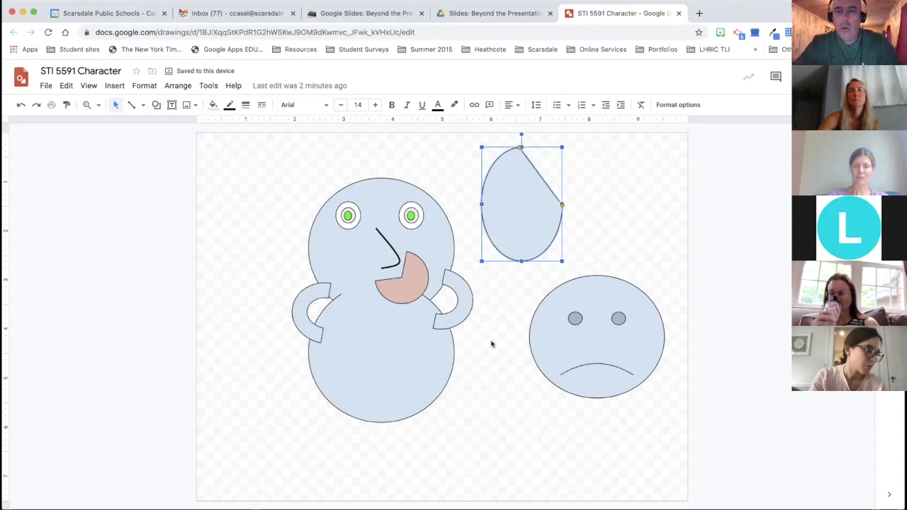
Delete the chord shape and the frowning face from the drawing.
{"action": "key", "text": "Delete"}
{"action": "left_click", "coordinate": [570, 337]}
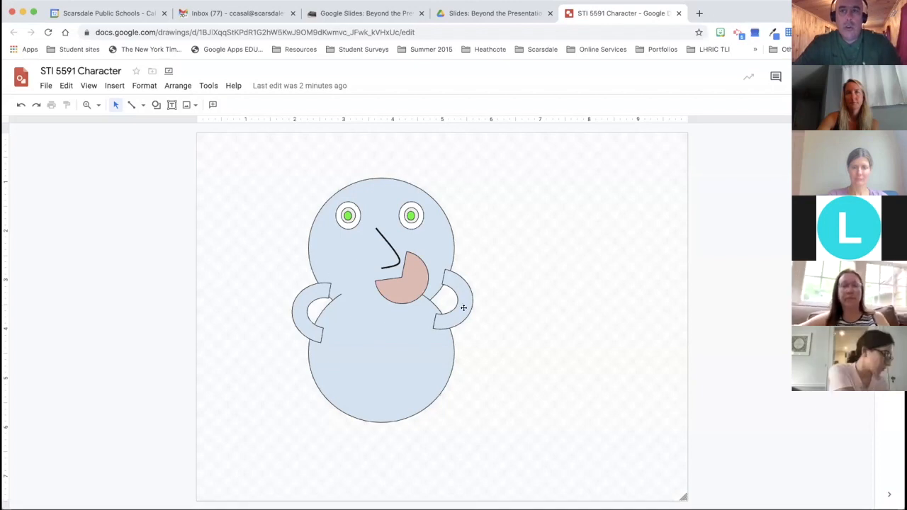
Open the STI 5591 - comic presentation from the Drive folder and show slide 2.
{"action": "left_click", "coordinate": [437, 16]}
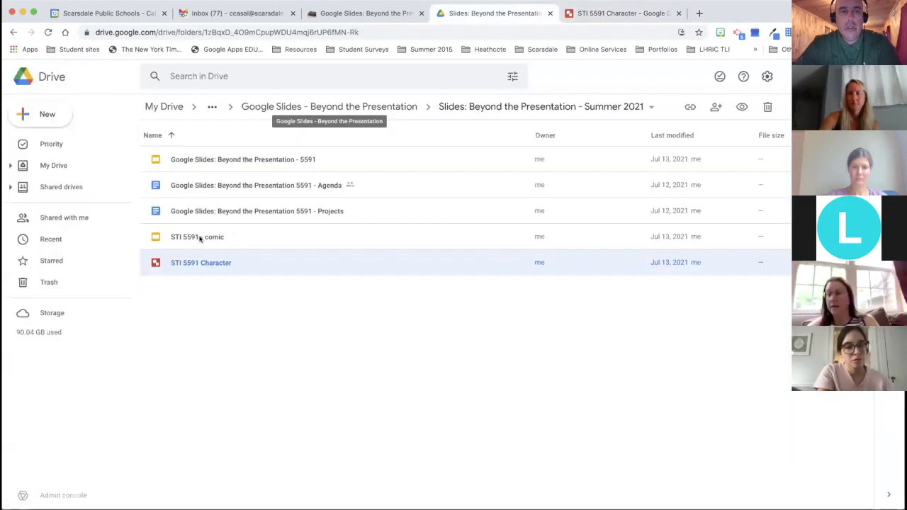
{"action": "double_click", "coordinate": [200, 238]}
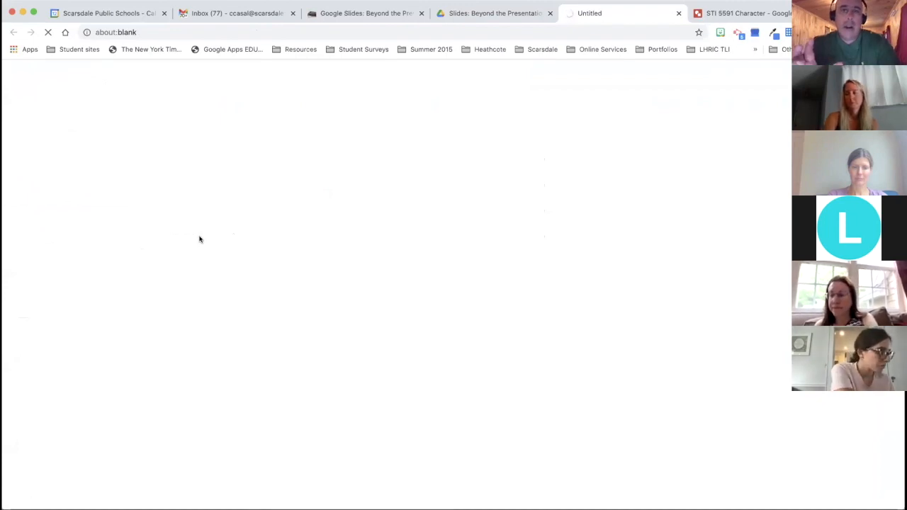
{"action": "left_click", "coordinate": [719, 14]}
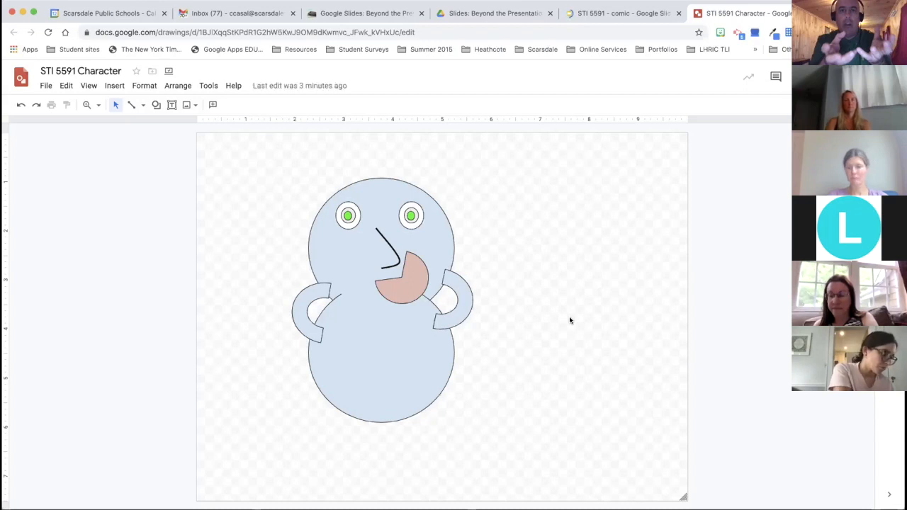
{"action": "left_click", "coordinate": [592, 14]}
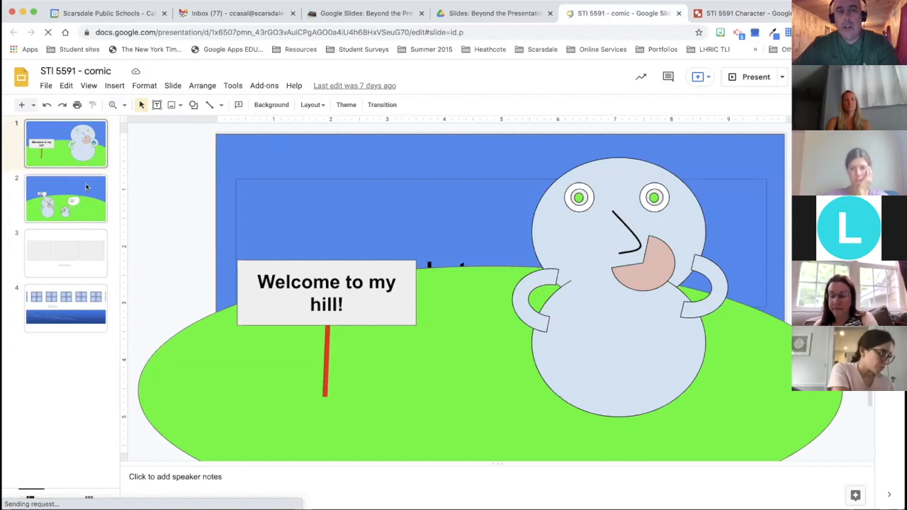
{"action": "left_click", "coordinate": [88, 198]}
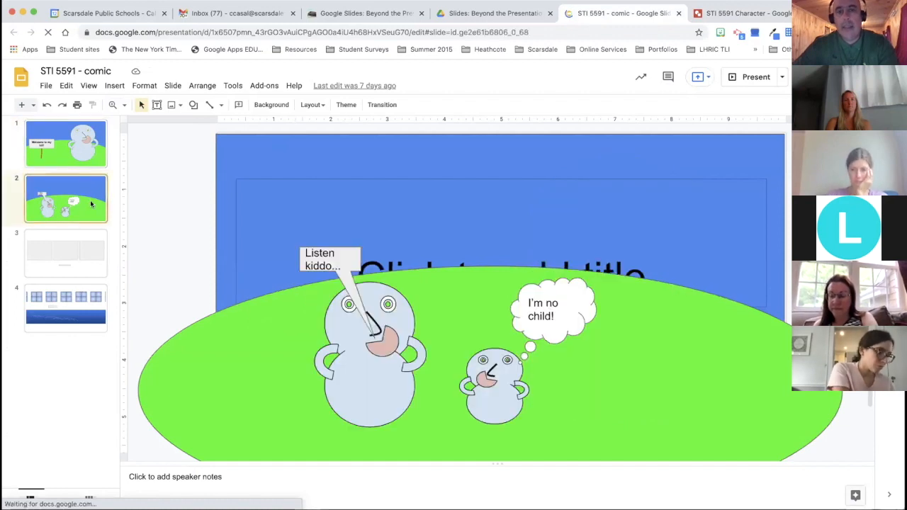
Place a copy of the small character farther right on the hill, mirror it horizontally, and widen it to about 1.2 inches.
{"action": "left_click", "coordinate": [496, 386]}
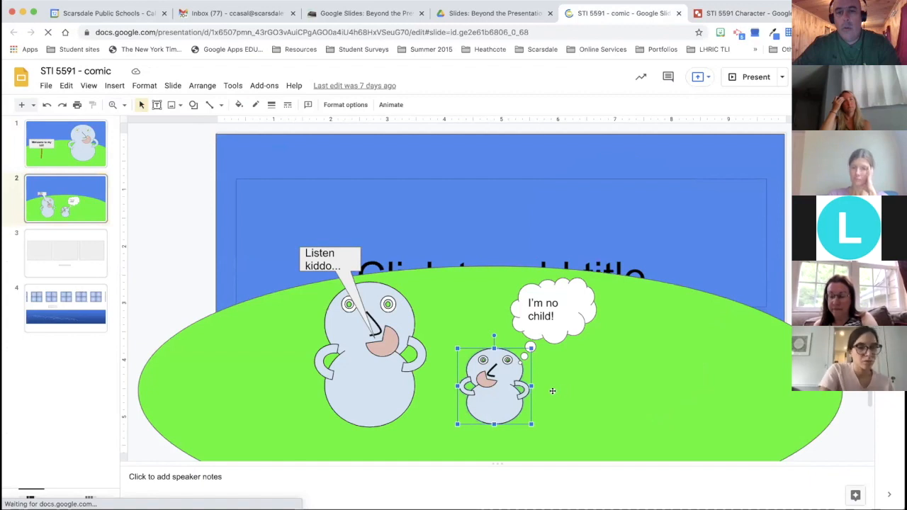
{"action": "left_click_drag", "start_coordinate": [573, 386], "coordinate": [683, 393]}
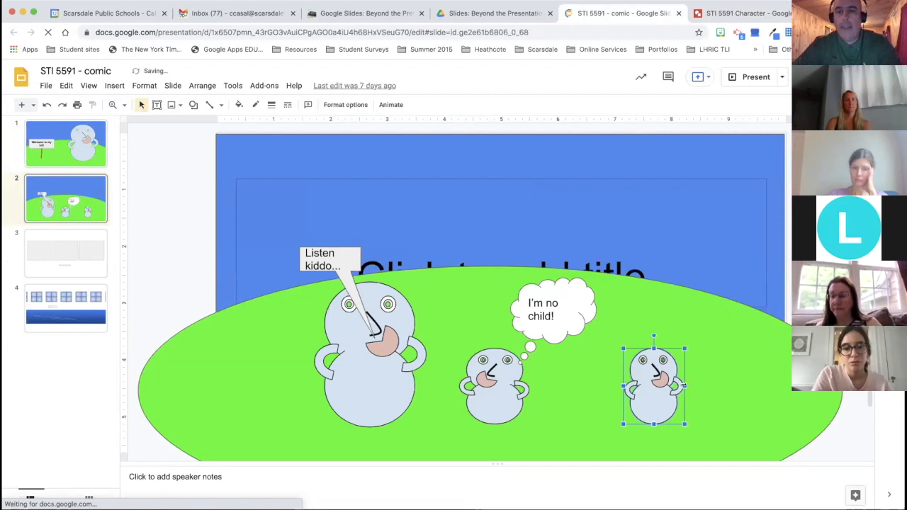
{"action": "left_click_drag", "start_coordinate": [683, 386], "coordinate": [692, 386]}
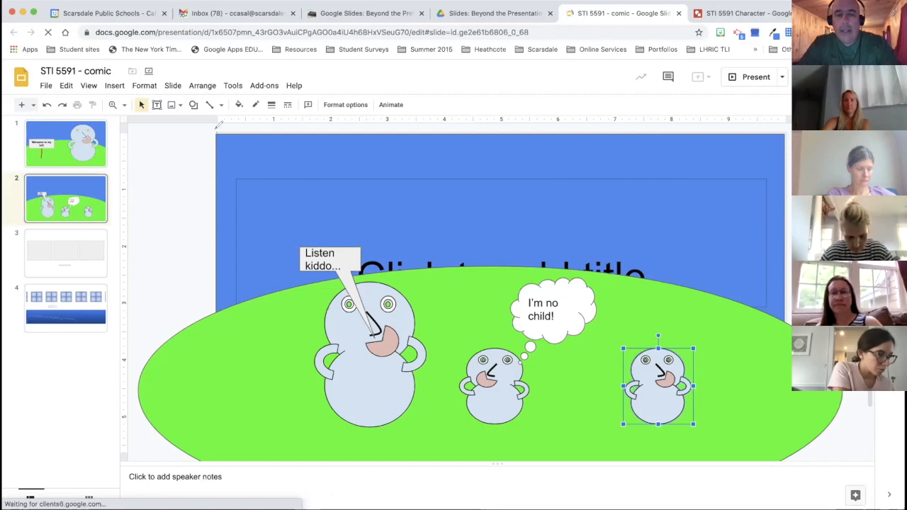
{"action": "left_click_drag", "start_coordinate": [218, 195], "coordinate": [208, 465]}
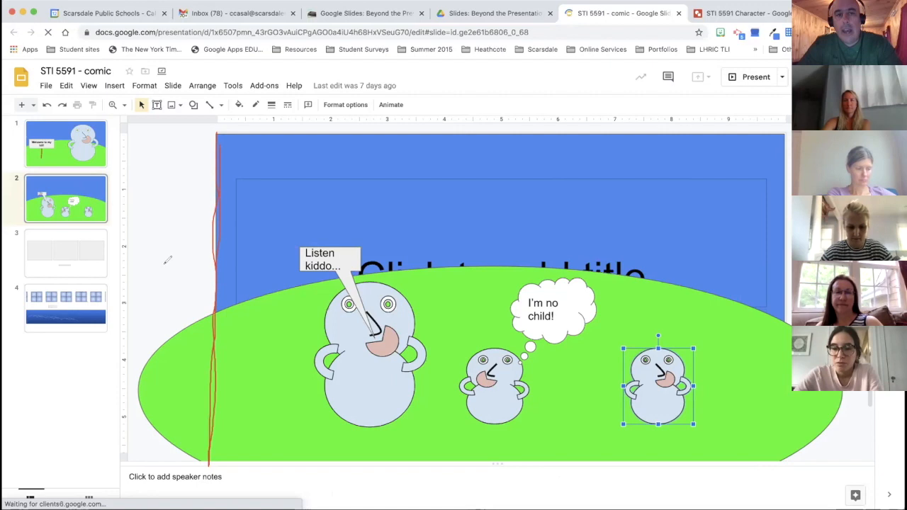
{"action": "left_click_drag", "start_coordinate": [158, 283], "coordinate": [175, 375]}
{"action": "mouse_move", "coordinate": [150, 328]}
{"action": "left_mouse_down"}
{"action": "mouse_move", "coordinate": [193, 347]}
{"action": "mouse_move", "coordinate": [163, 389]}
{"action": "left_mouse_up"}
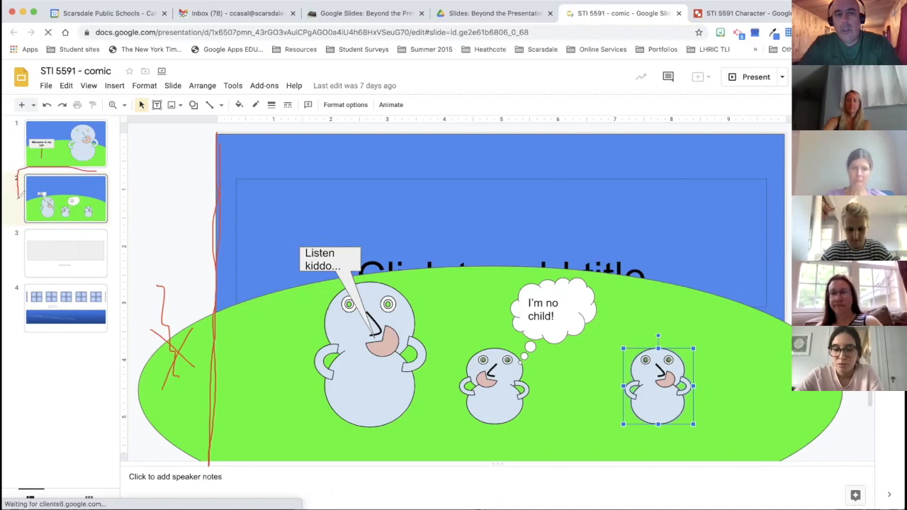
{"action": "left_click_drag", "start_coordinate": [21, 216], "coordinate": [44, 219]}
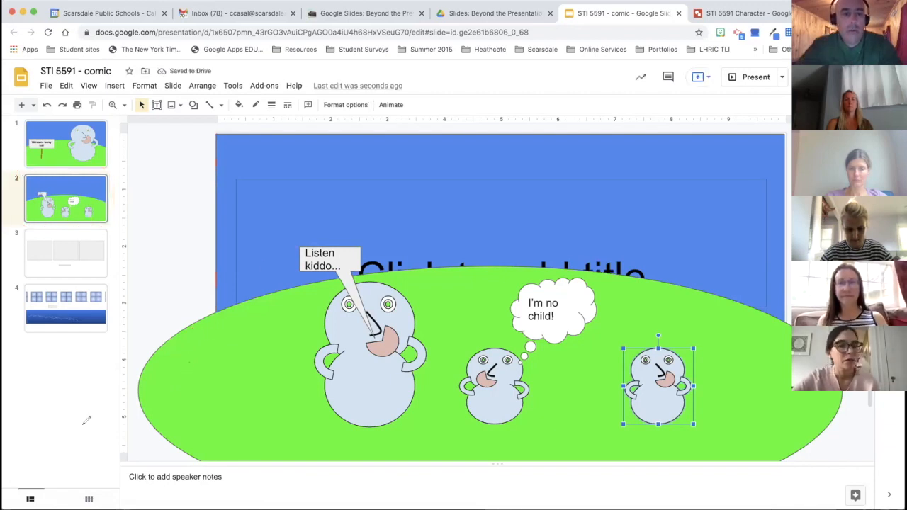
Draw a cloud about 1.4 by 0.9 inches in the sky and place a duplicate overlapping the slide's upper left edge.
{"action": "left_click", "coordinate": [193, 105]}
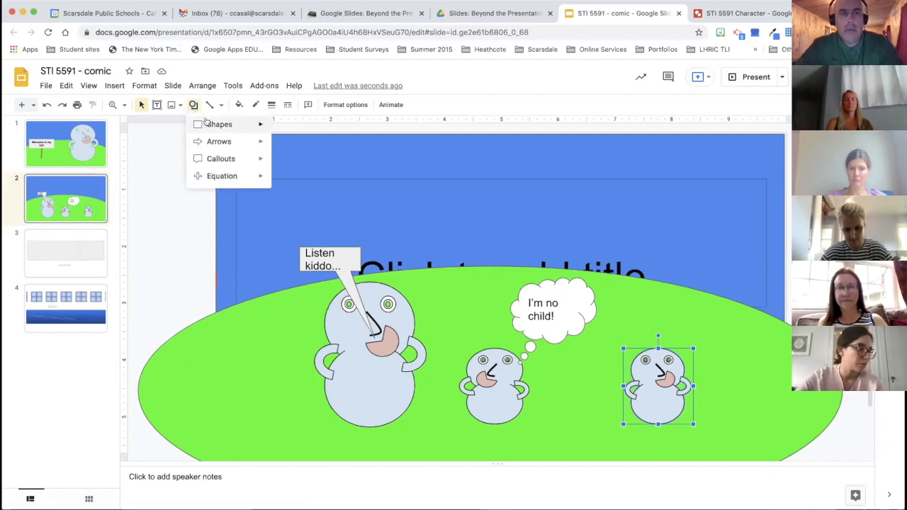
{"action": "mouse_move", "coordinate": [207, 124]}
{"action": "left_click", "coordinate": [386, 194]}
{"action": "left_click_drag", "start_coordinate": [390, 168], "coordinate": [466, 216]}
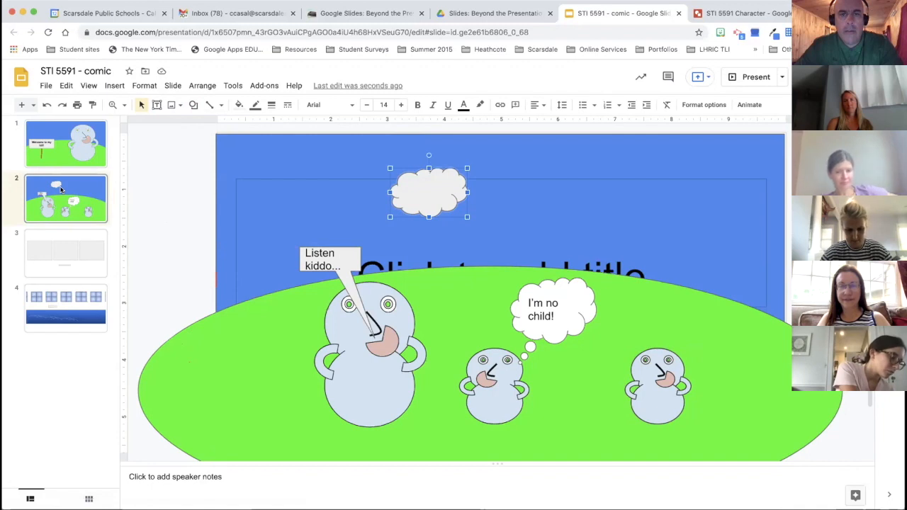
{"action": "key", "text": "super+d"}
{"action": "left_click_drag", "start_coordinate": [426, 216], "coordinate": [216, 184]}
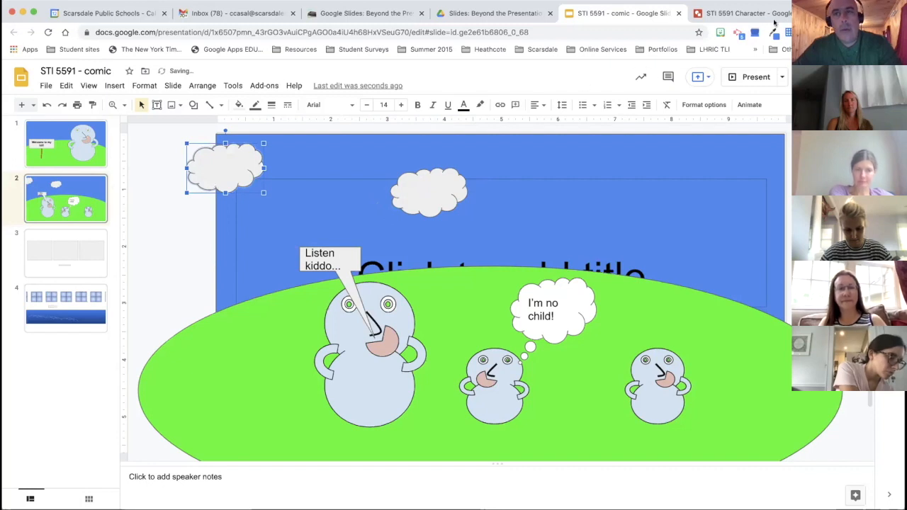
Preview slide 2 in presentation mode to check the cloud overlapping the slide's edge, and exit the presentation.
{"action": "left_click", "coordinate": [751, 78]}
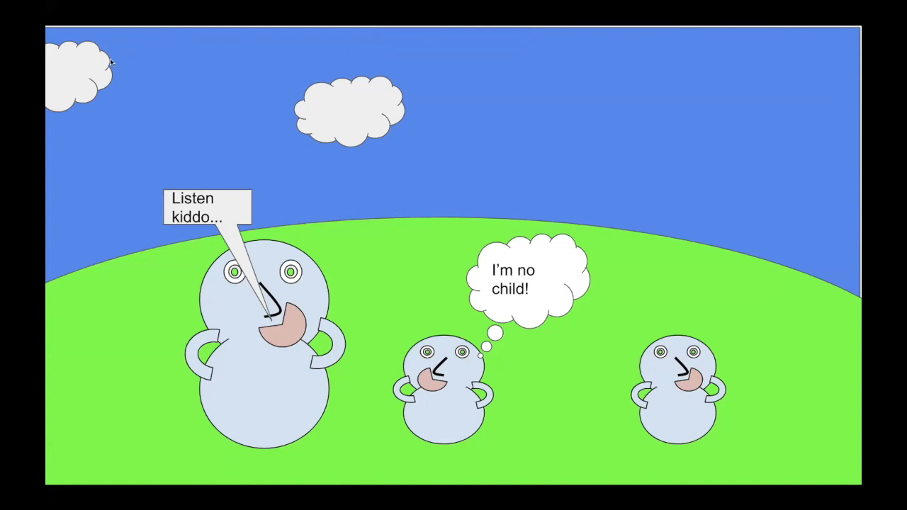
{"action": "left_click", "coordinate": [136, 261]}
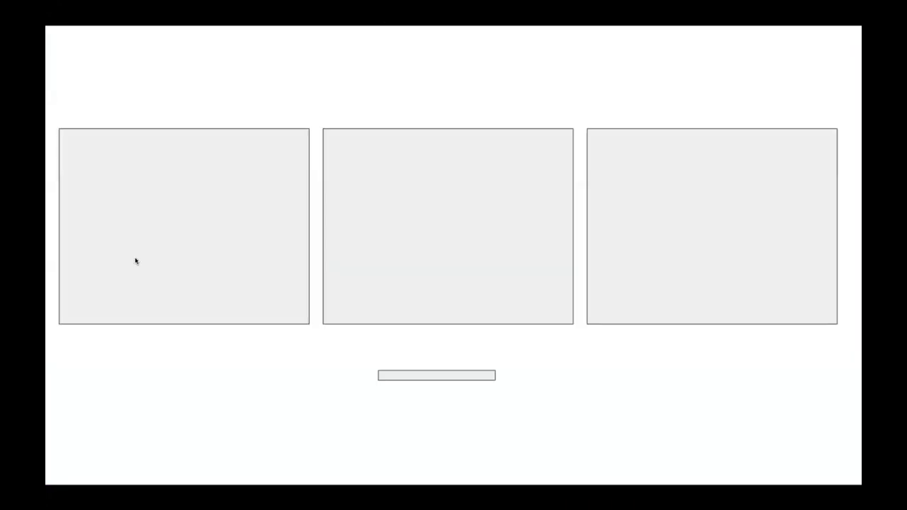
{"action": "key", "text": "Escape"}
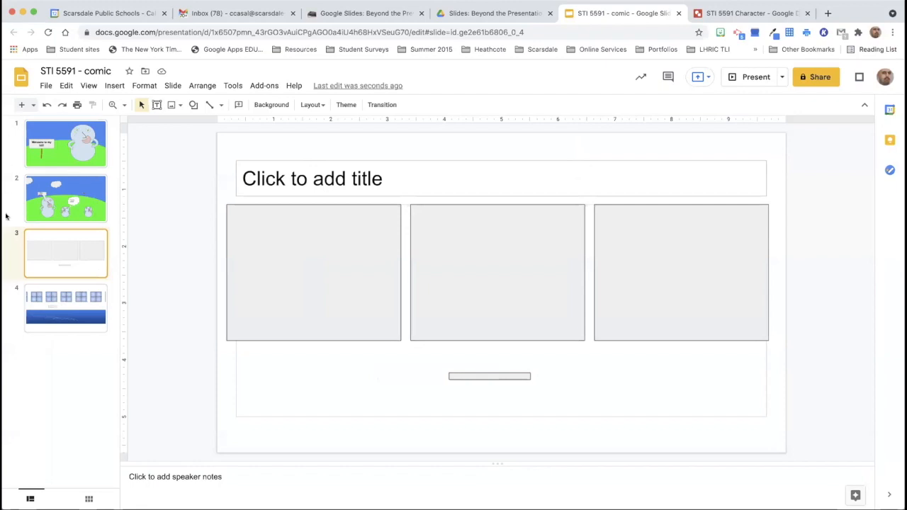
On slide 2, nudge the edge cloud farther left and extend the blue sky rectangle past the slide's left, top and right edges.
{"action": "left_click", "coordinate": [31, 197]}
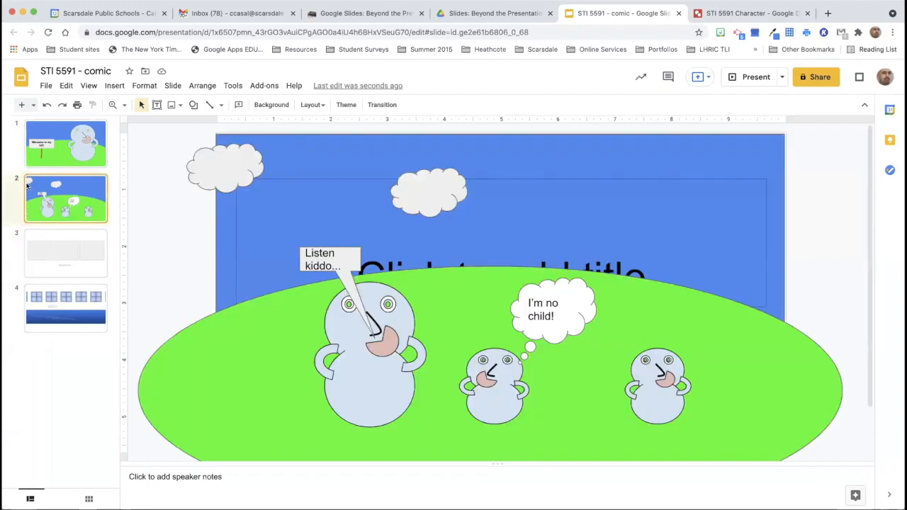
{"action": "left_click_drag", "start_coordinate": [222, 156], "coordinate": [215, 160]}
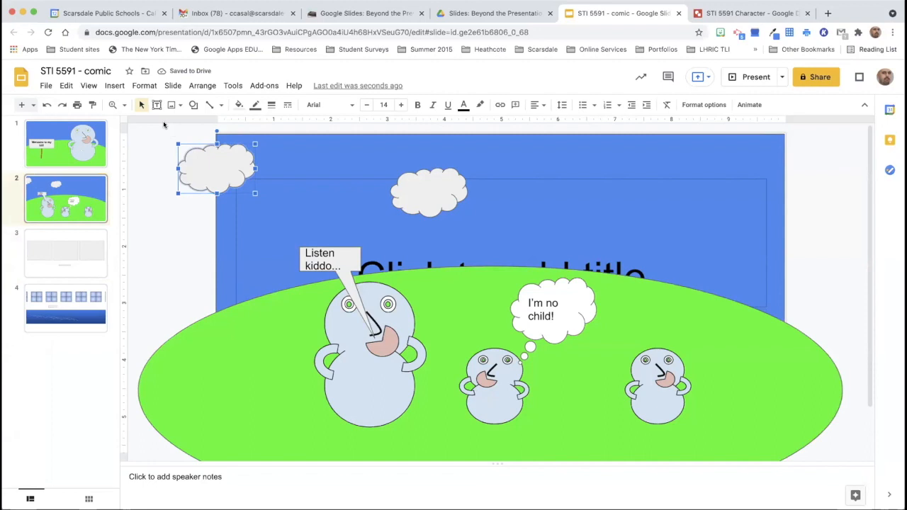
{"action": "left_click", "coordinate": [125, 106]}
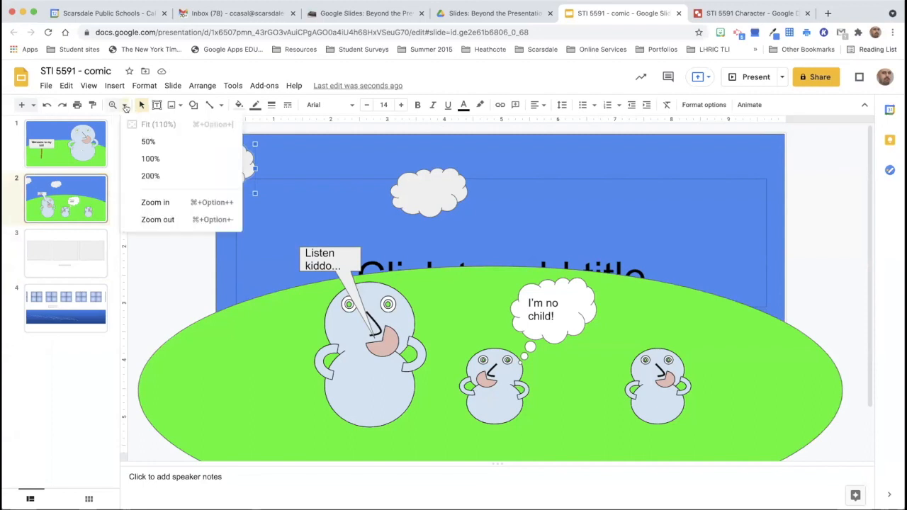
{"action": "left_click", "coordinate": [146, 141]}
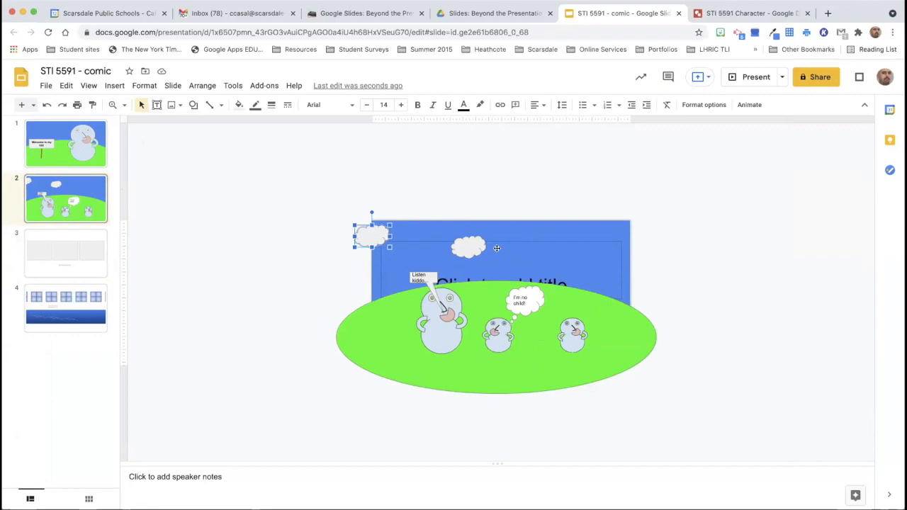
{"action": "left_click", "coordinate": [613, 230]}
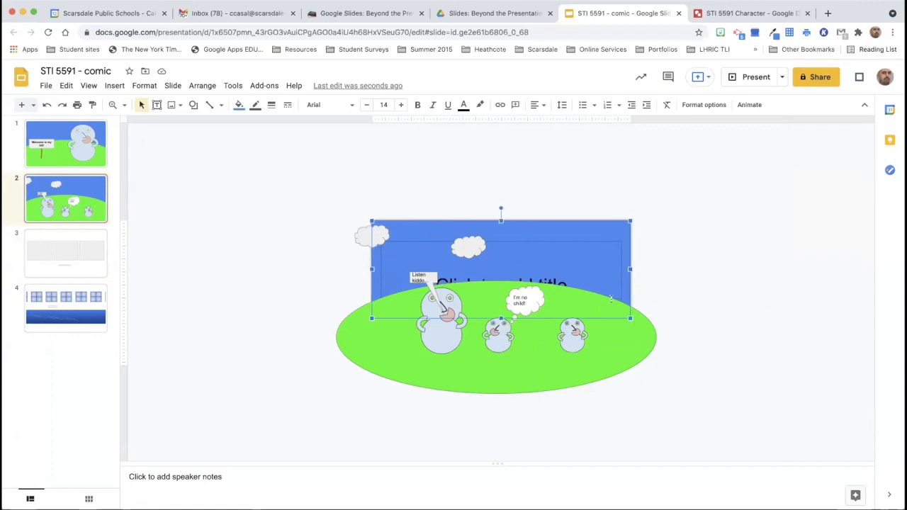
{"action": "left_click_drag", "start_coordinate": [371, 220], "coordinate": [362, 212]}
{"action": "left_click_drag", "start_coordinate": [629, 212], "coordinate": [636, 207]}
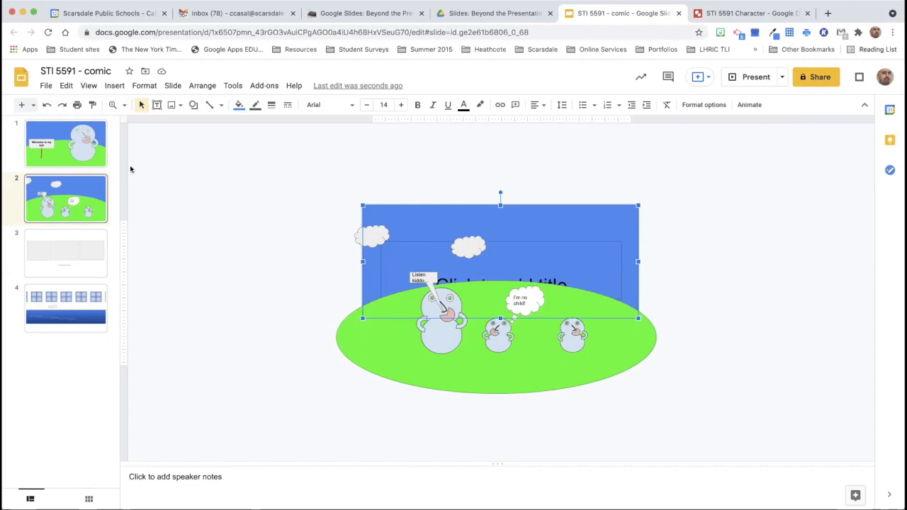
On slide 4, move the second window vertically and line it up with the other windows using the alignment guides.
{"action": "left_click", "coordinate": [86, 303]}
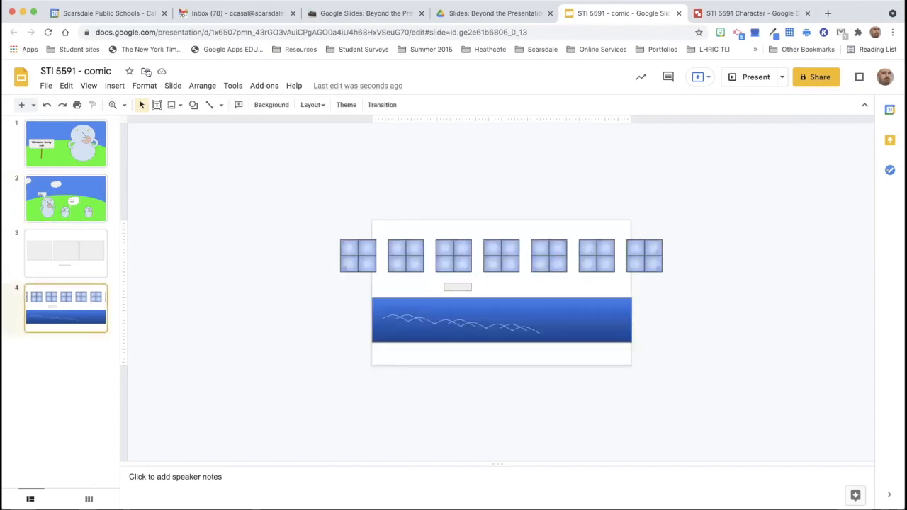
{"action": "left_click", "coordinate": [125, 106]}
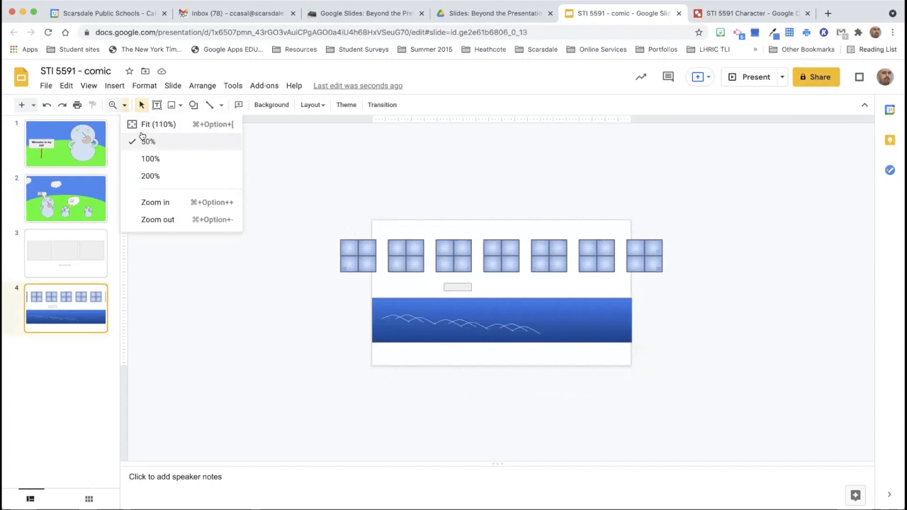
{"action": "left_click", "coordinate": [142, 124]}
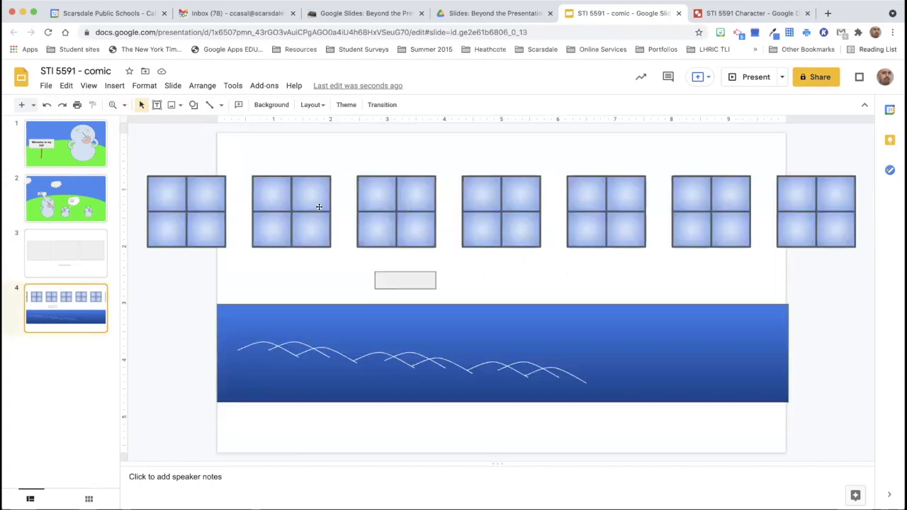
{"action": "left_click", "coordinate": [286, 230]}
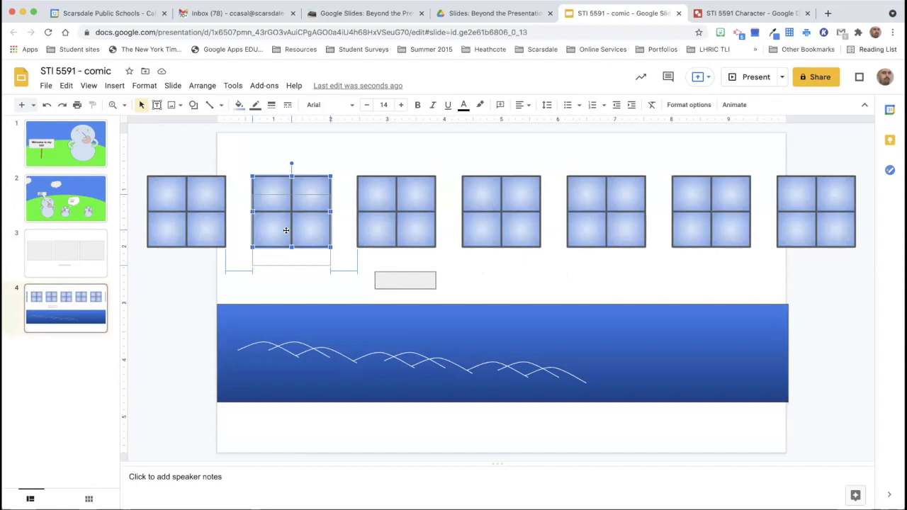
{"action": "left_click_drag", "start_coordinate": [285, 230], "coordinate": [285, 211]}
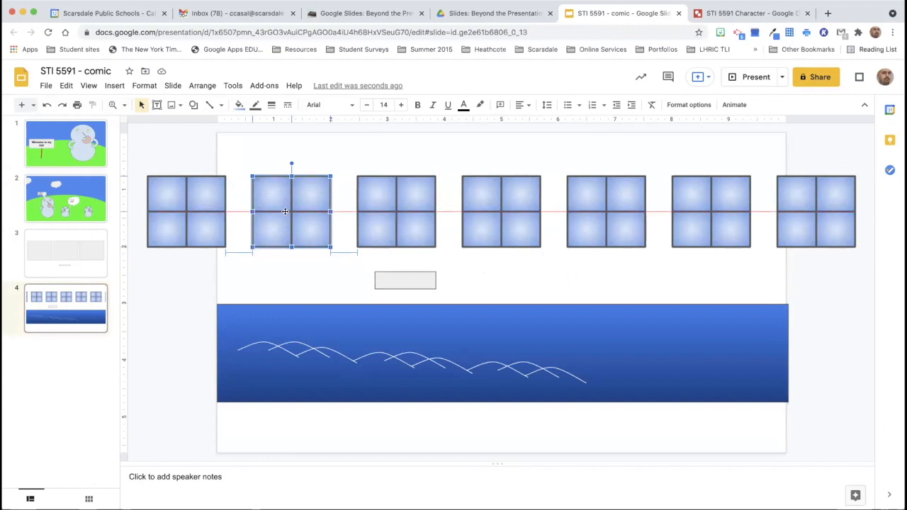
{"action": "left_click_drag", "start_coordinate": [285, 211], "coordinate": [286, 214]}
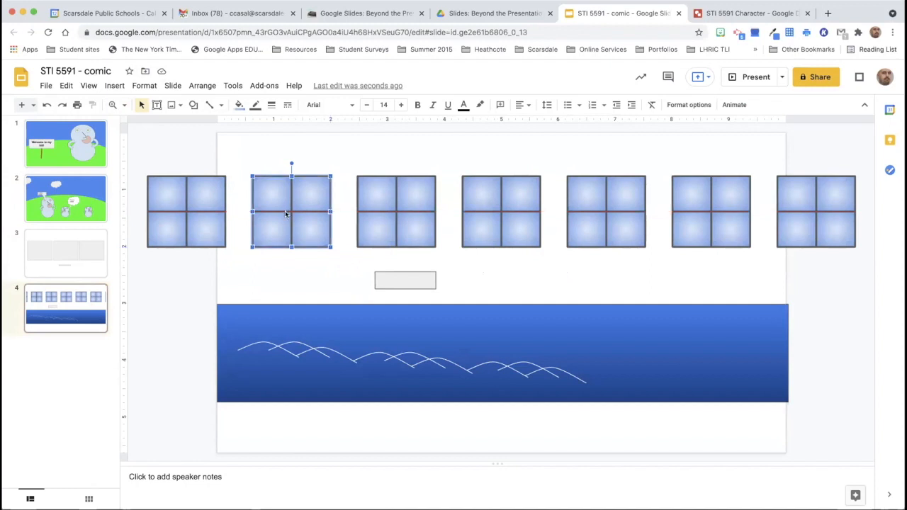
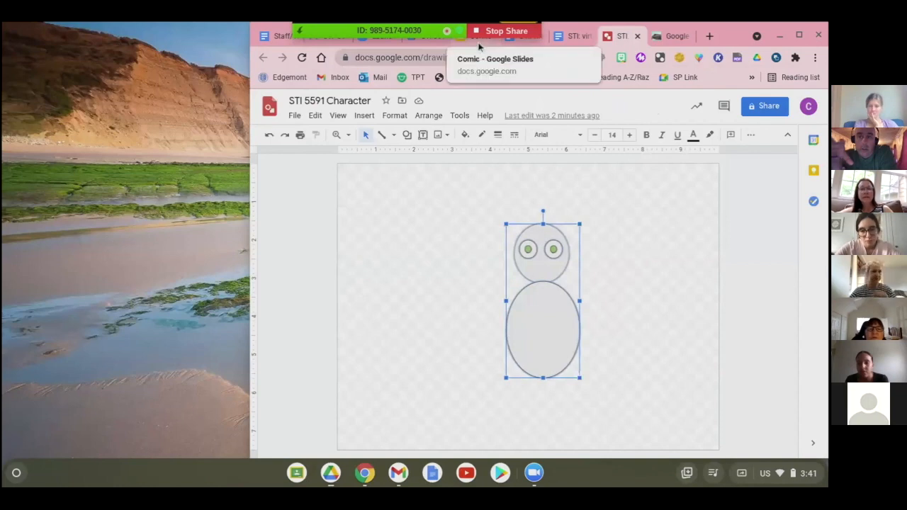
Group the character's selected shapes and copy the group onto slide 2 of the Comic presentation.
{"action": "left_click", "coordinate": [430, 116]}
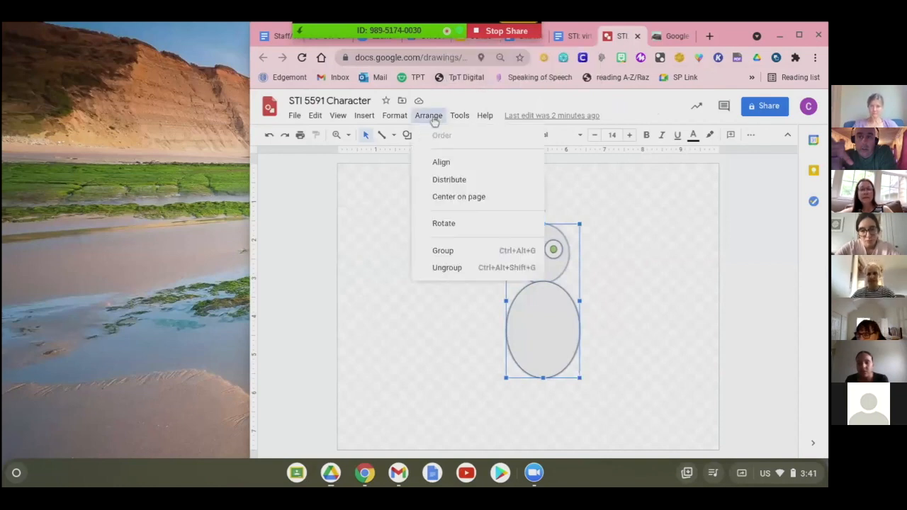
{"action": "left_click", "coordinate": [443, 252]}
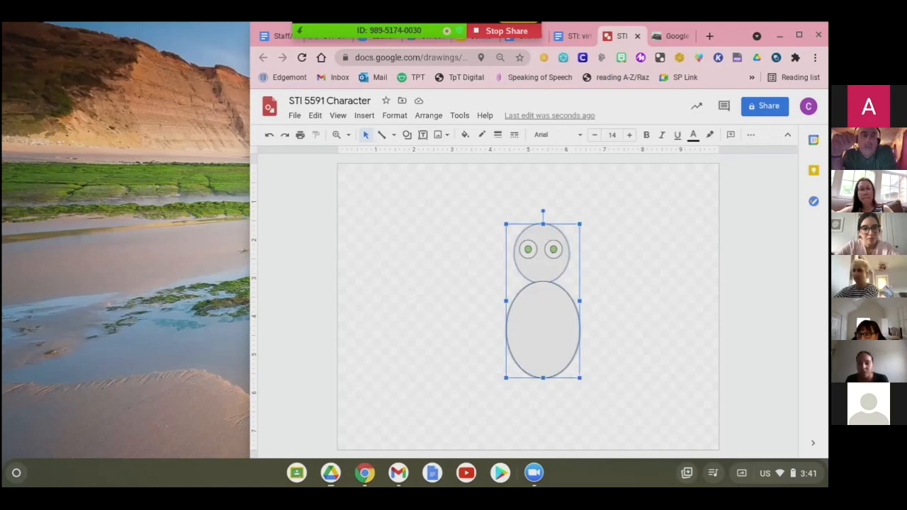
{"action": "left_click", "coordinate": [477, 43]}
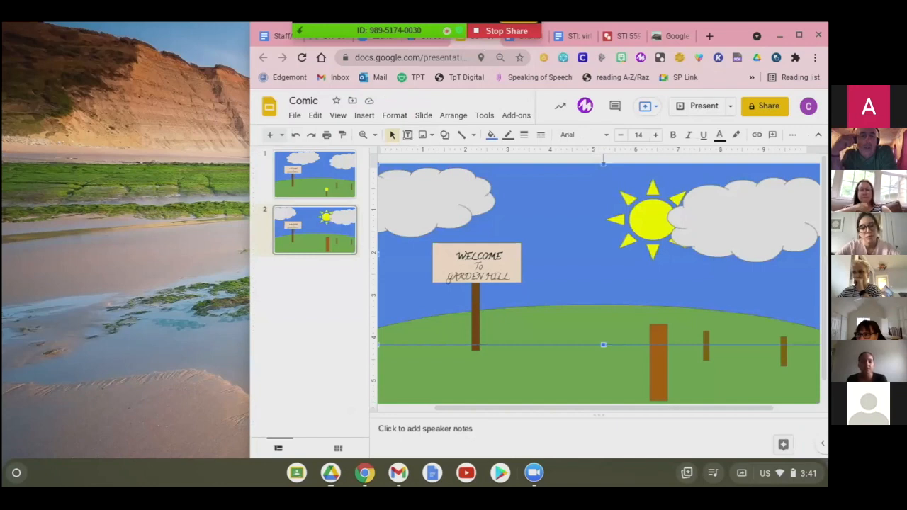
{"action": "key", "text": "ctrl+v"}
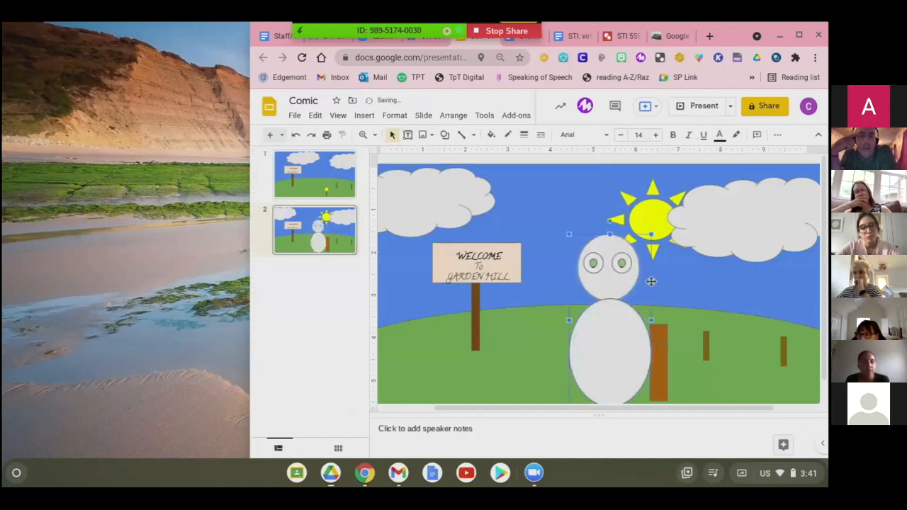
Shrink the pasted character to about 1.4 by 3 inches and place it on the hill between the sign and the tall brown post.
{"action": "left_click_drag", "start_coordinate": [616, 325], "coordinate": [583, 298]}
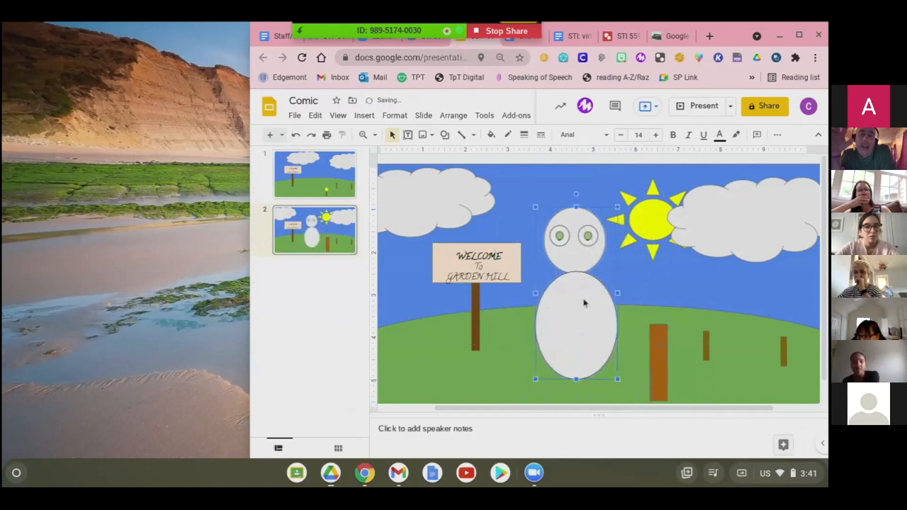
{"action": "left_click_drag", "start_coordinate": [620, 383], "coordinate": [595, 337]}
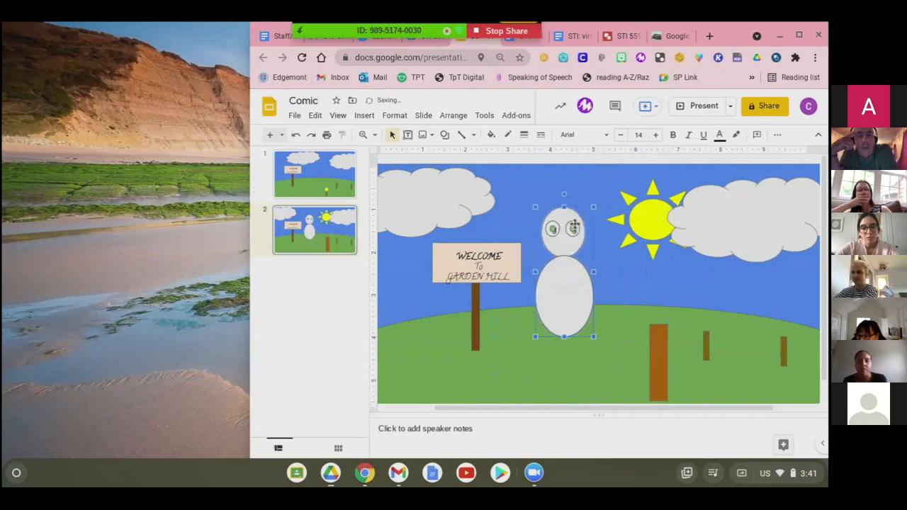
{"action": "left_click_drag", "start_coordinate": [568, 216], "coordinate": [591, 252]}
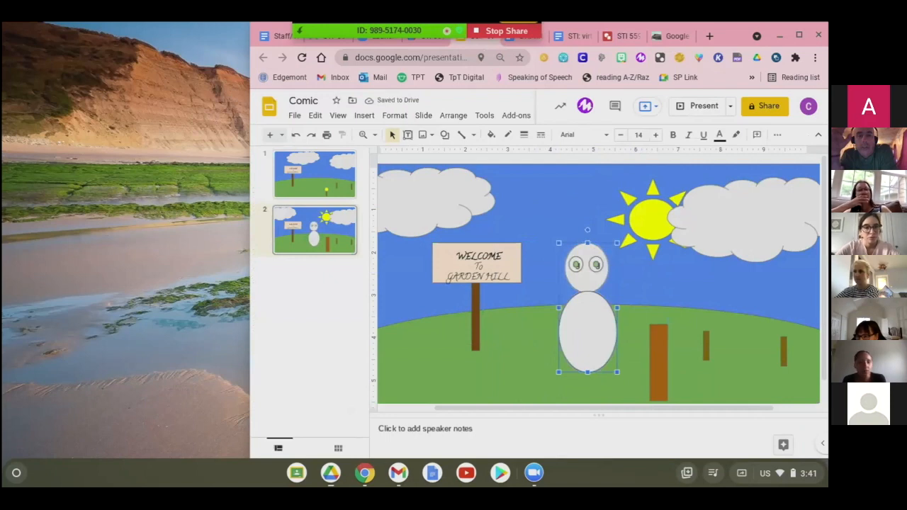
{"action": "left_click", "coordinate": [636, 291]}
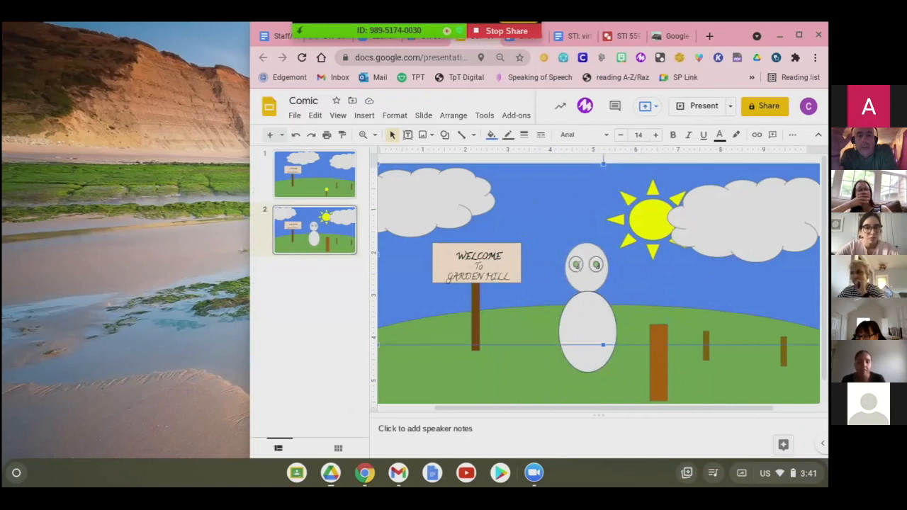
Select a single eye inside the grouped character, deselect it, and select the whole character group.
{"action": "double_click", "coordinate": [596, 265]}
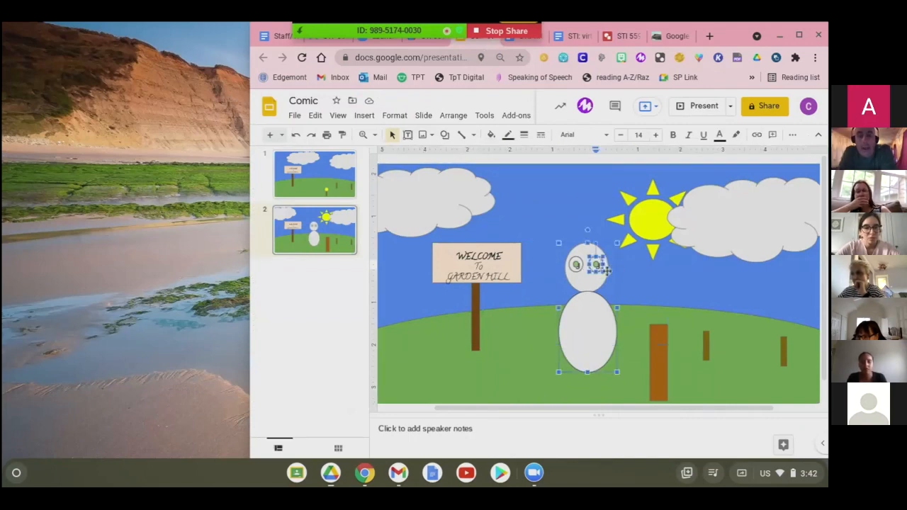
{"action": "left_click", "coordinate": [544, 228]}
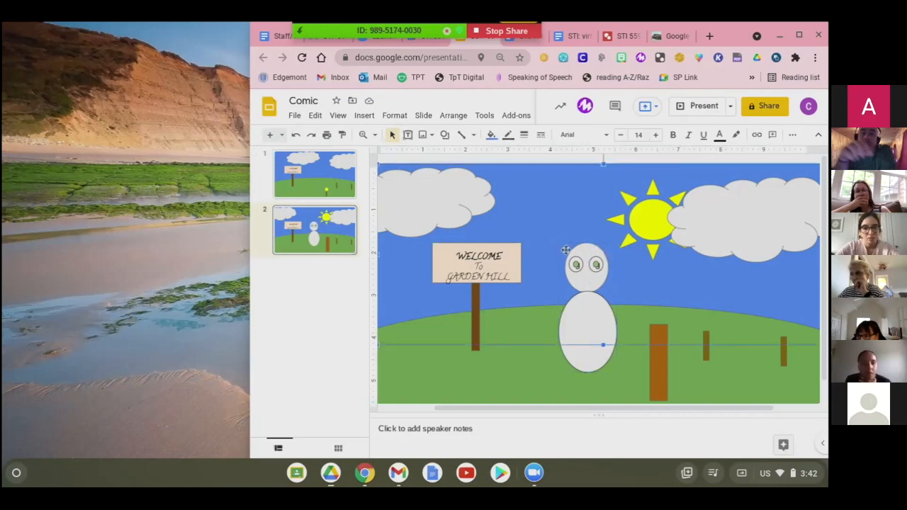
{"action": "left_click", "coordinate": [604, 296]}
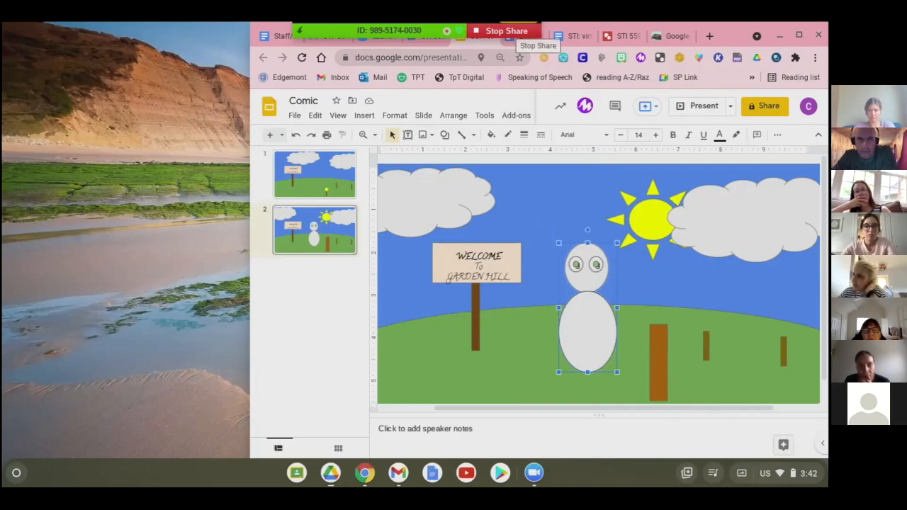
{"action": "left_click", "coordinate": [506, 31]}
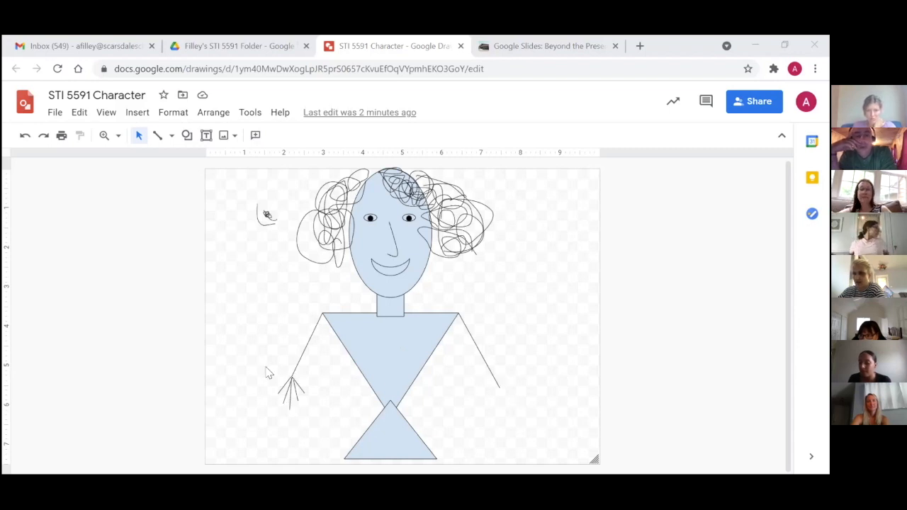
Try to shorten the character's arm and finger lines together, and undo the resize.
{"action": "left_click_drag", "start_coordinate": [267, 369], "coordinate": [316, 413]}
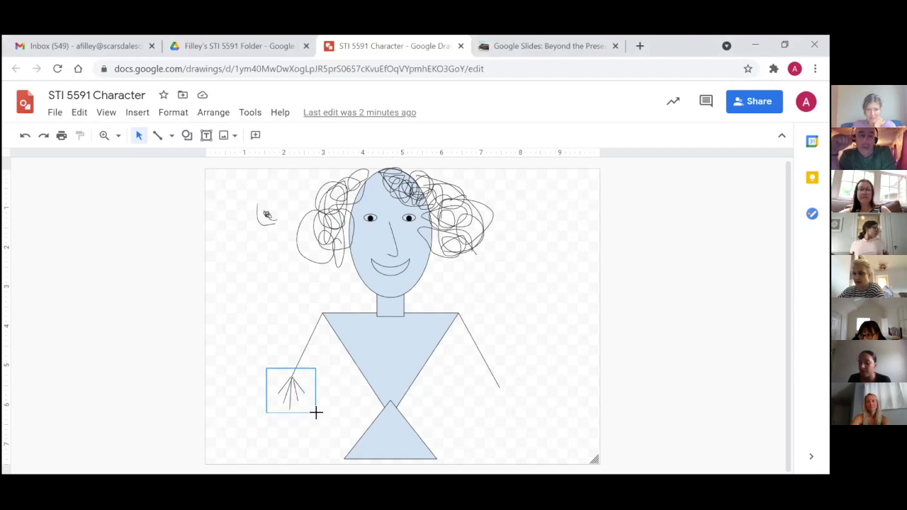
{"action": "left_click_drag", "start_coordinate": [316, 413], "coordinate": [316, 415]}
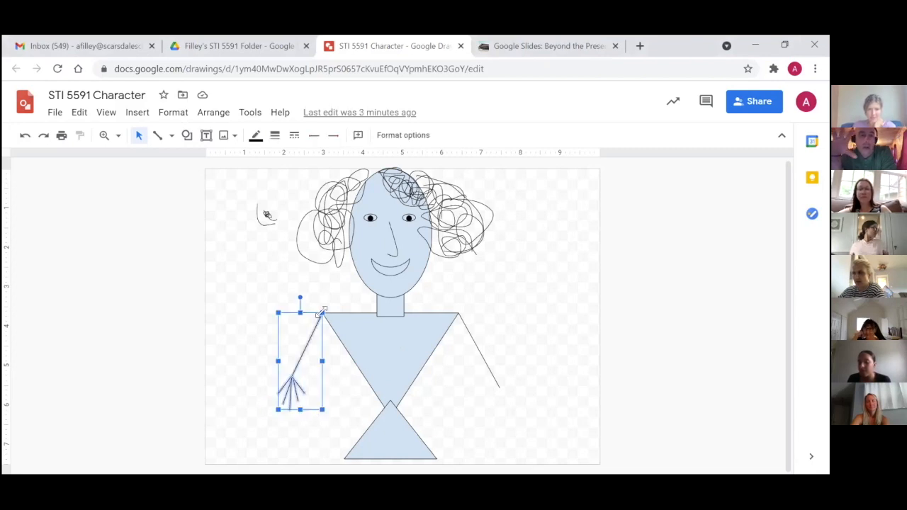
{"action": "left_click_drag", "start_coordinate": [319, 319], "coordinate": [315, 372]}
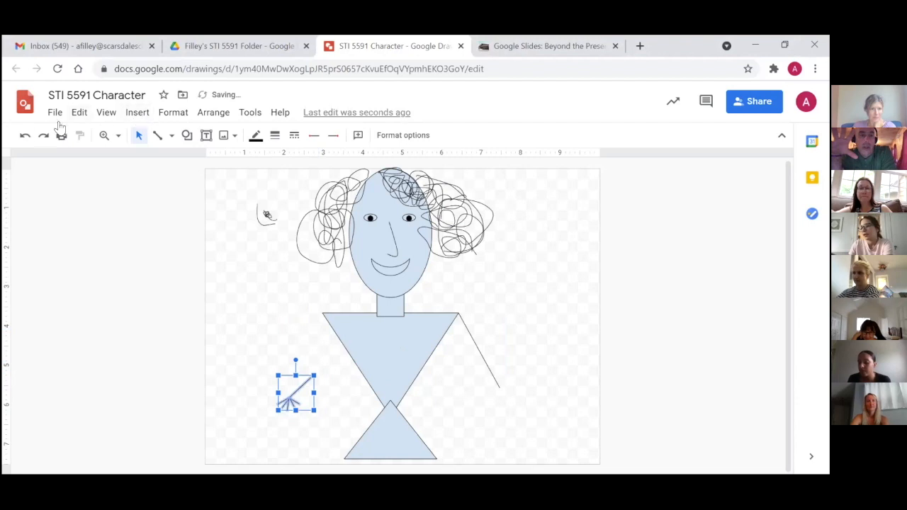
{"action": "left_click", "coordinate": [25, 136]}
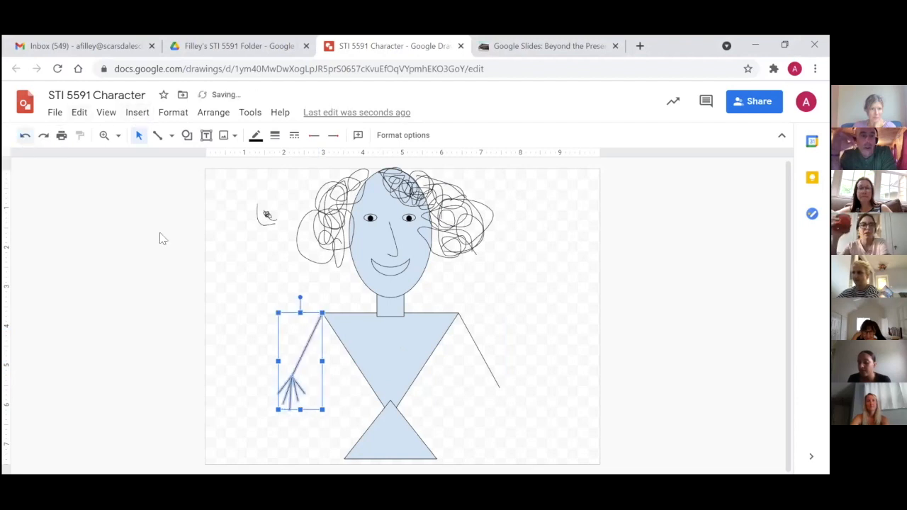
{"action": "left_click", "coordinate": [25, 135]}
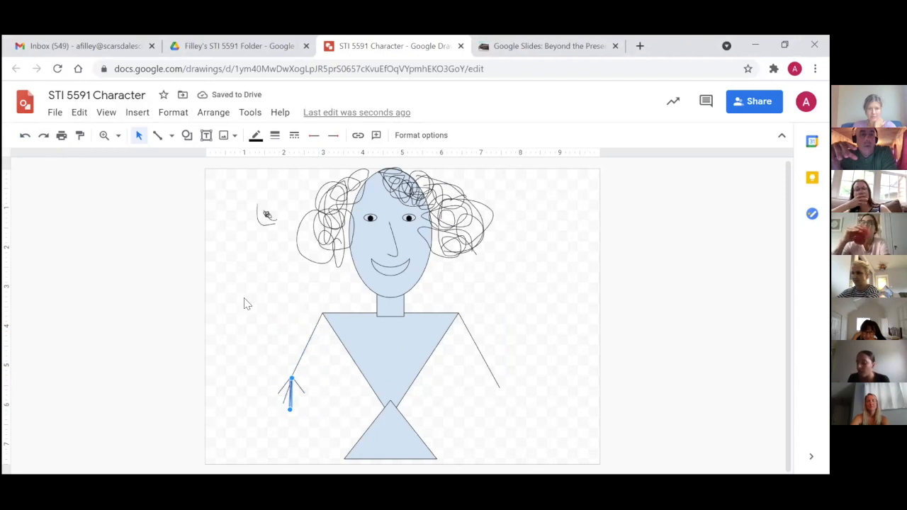
{"action": "left_click", "coordinate": [43, 136]}
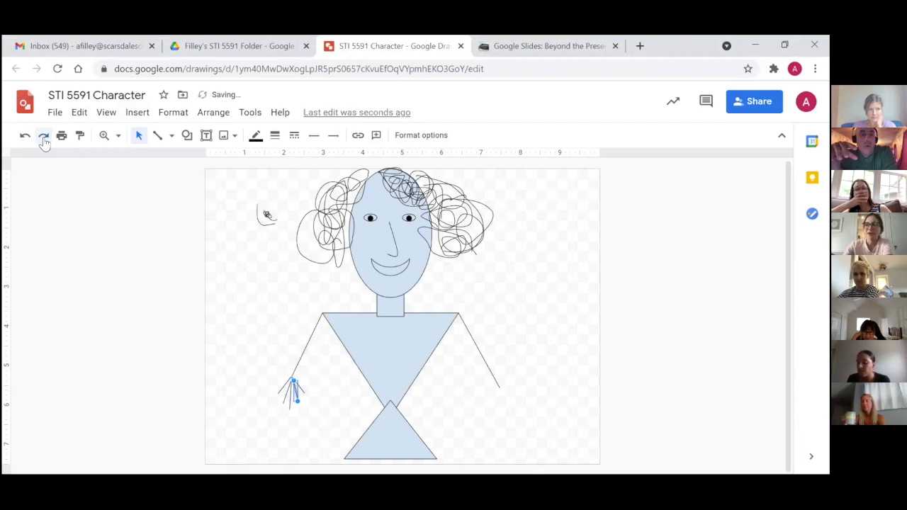
{"action": "left_click", "coordinate": [251, 345]}
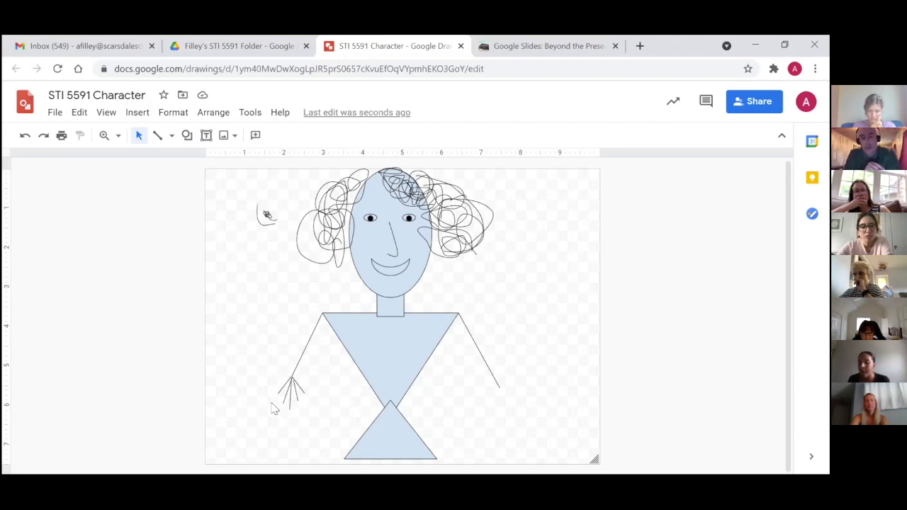
Try to shift the longest finger line sideways within the hand, and undo that move.
{"action": "left_click_drag", "start_coordinate": [291, 407], "coordinate": [300, 408]}
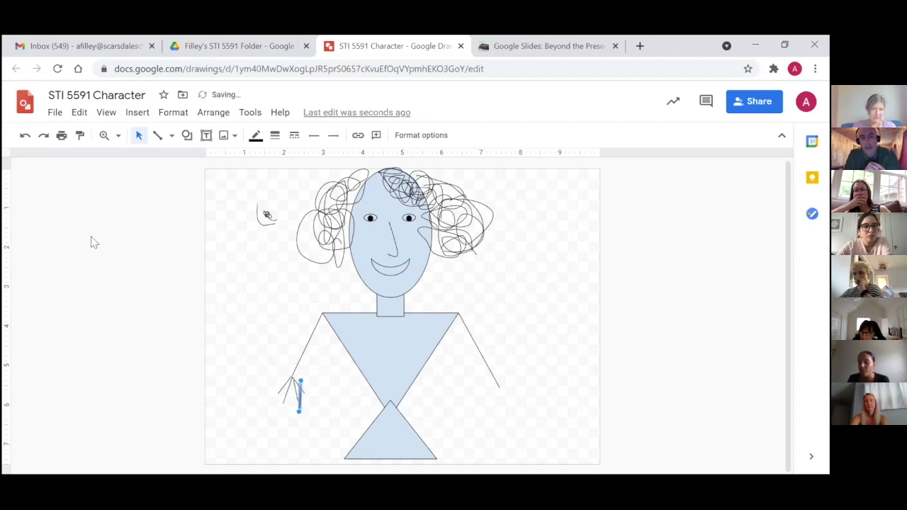
{"action": "left_click", "coordinate": [27, 137]}
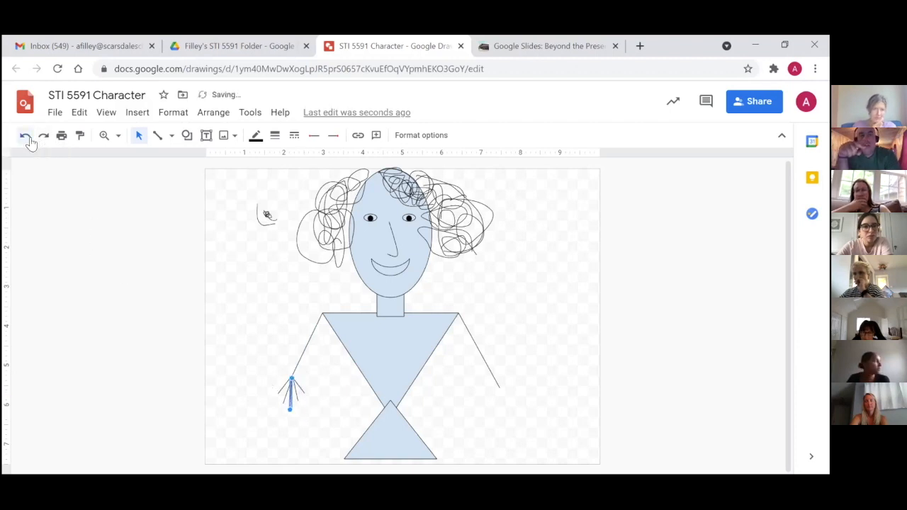
{"action": "left_click", "coordinate": [260, 407]}
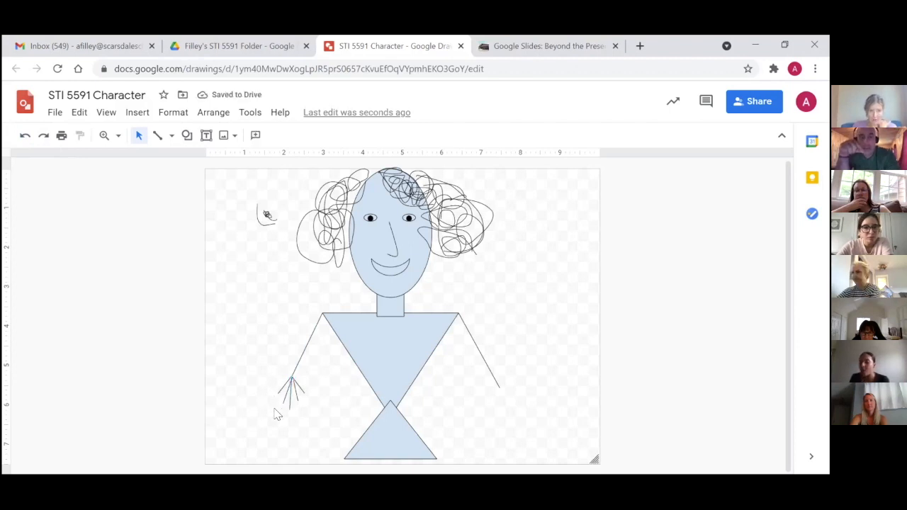
Group the hand's finger lines and place a copy of the group at the end of the bare arm.
{"action": "left_click_drag", "start_coordinate": [271, 405], "coordinate": [310, 382]}
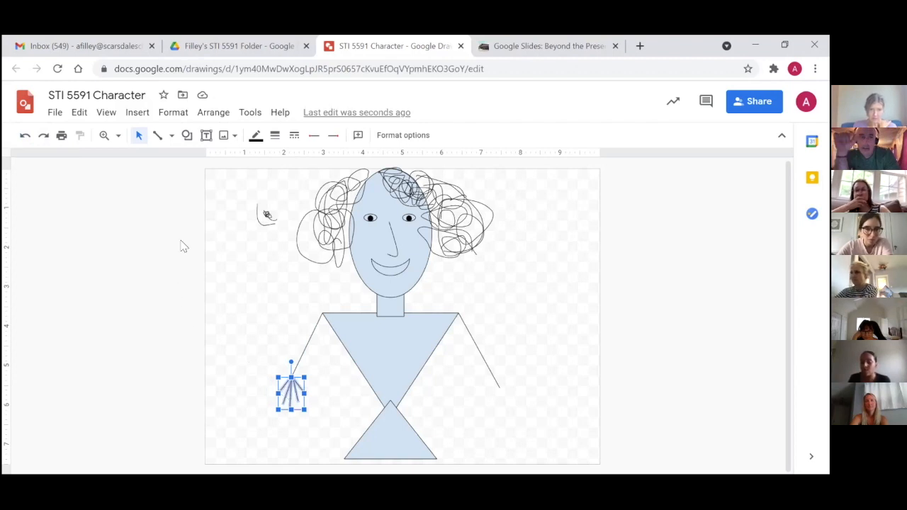
{"action": "left_click", "coordinate": [221, 116]}
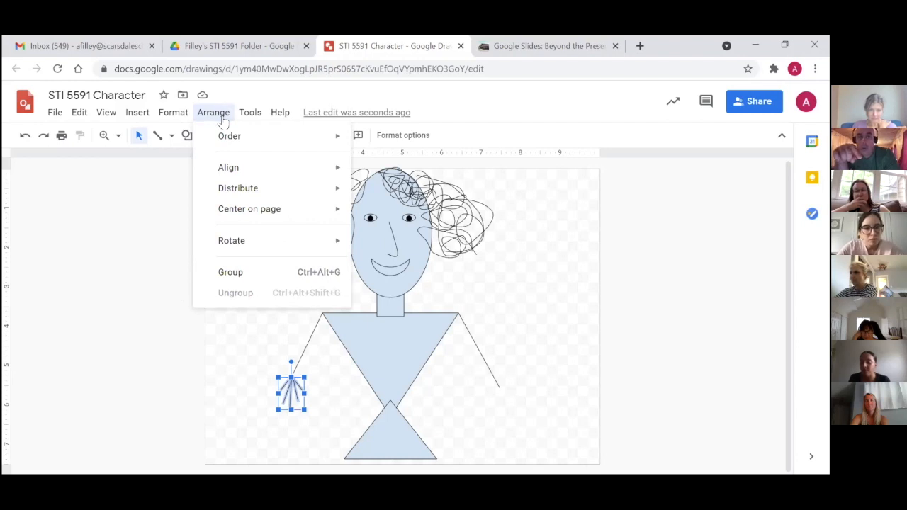
{"action": "left_click", "coordinate": [267, 281]}
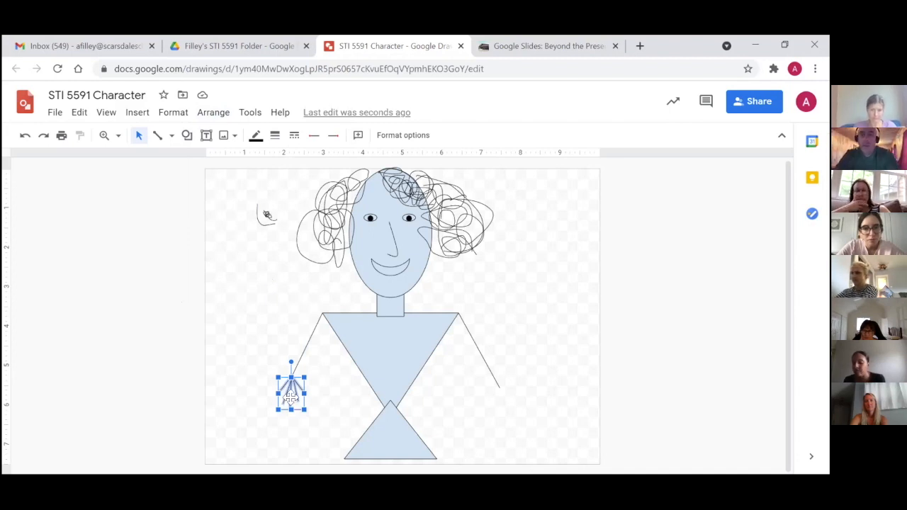
{"action": "left_click", "coordinate": [500, 389]}
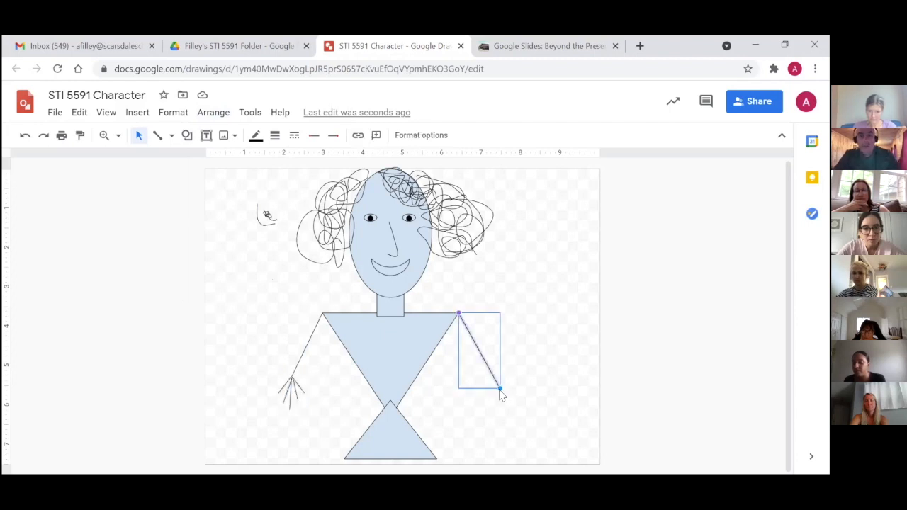
{"action": "key", "text": "ctrl+z"}
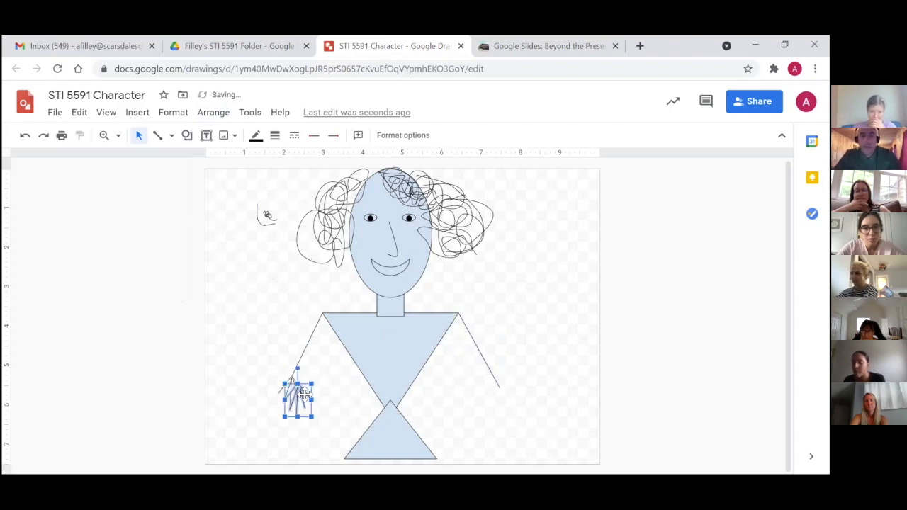
{"action": "mouse_move", "coordinate": [302, 394]}
{"action": "left_mouse_down"}
{"action": "mouse_move", "coordinate": [458, 413]}
{"action": "mouse_move", "coordinate": [504, 397]}
{"action": "mouse_move", "coordinate": [491, 395]}
{"action": "left_mouse_up"}
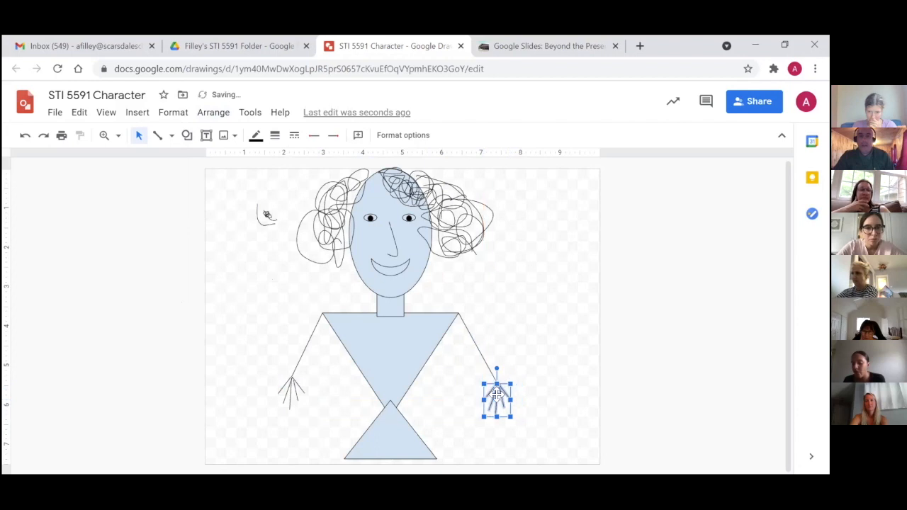
{"action": "left_click", "coordinate": [557, 361]}
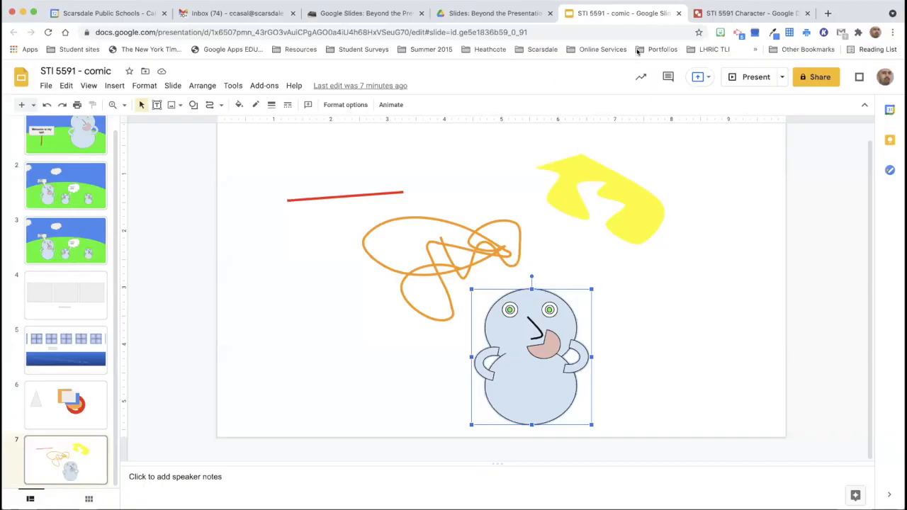
In the STI 5591 Character drawing, draw a teardrop shape about 1.7 by 2.5 inches in the empty area beside the snowman-like character.
{"action": "left_click", "coordinate": [729, 14]}
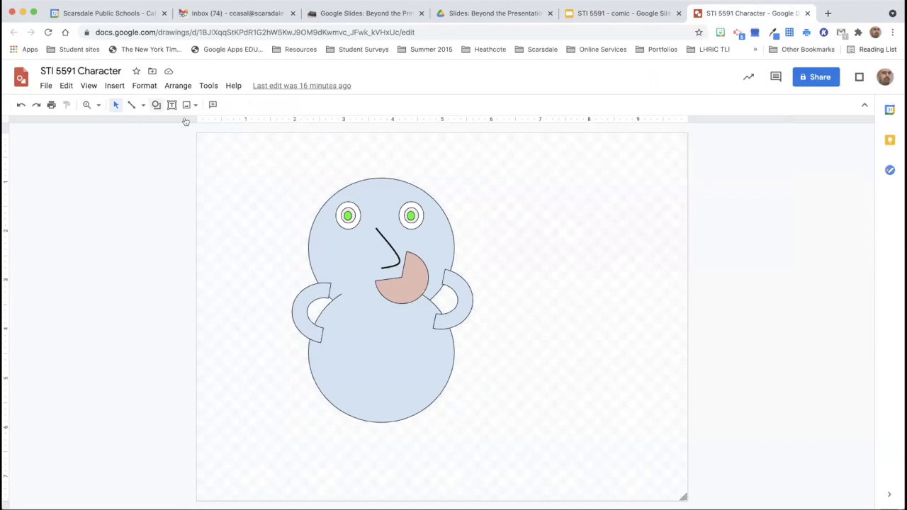
{"action": "left_click", "coordinate": [156, 104]}
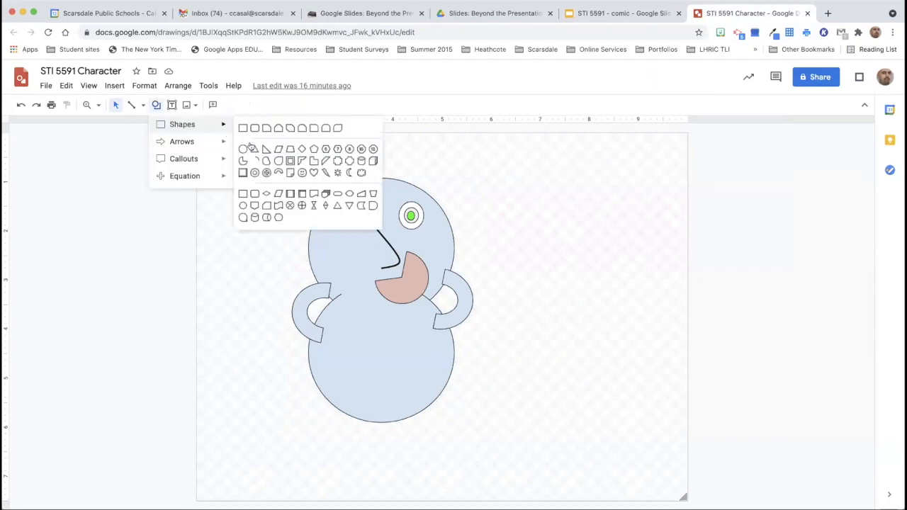
{"action": "left_click", "coordinate": [272, 157]}
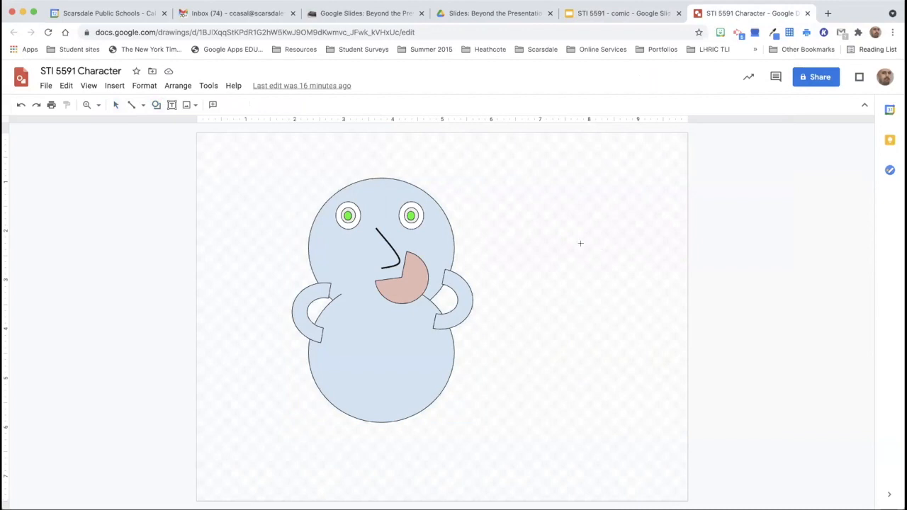
{"action": "left_click_drag", "start_coordinate": [554, 229], "coordinate": [641, 357]}
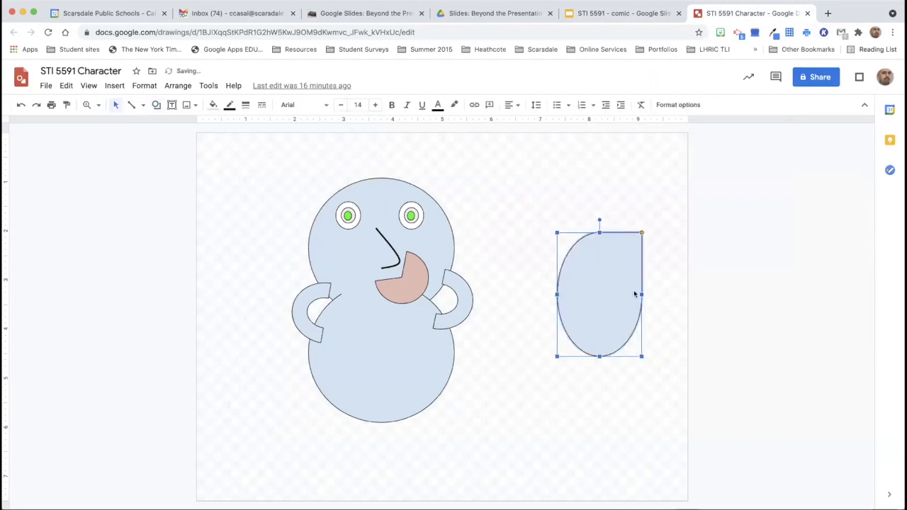
Fill the teardrop shape with the same light pinkish red as the character's mouth and draw short lines across it.
{"action": "left_click", "coordinate": [213, 104]}
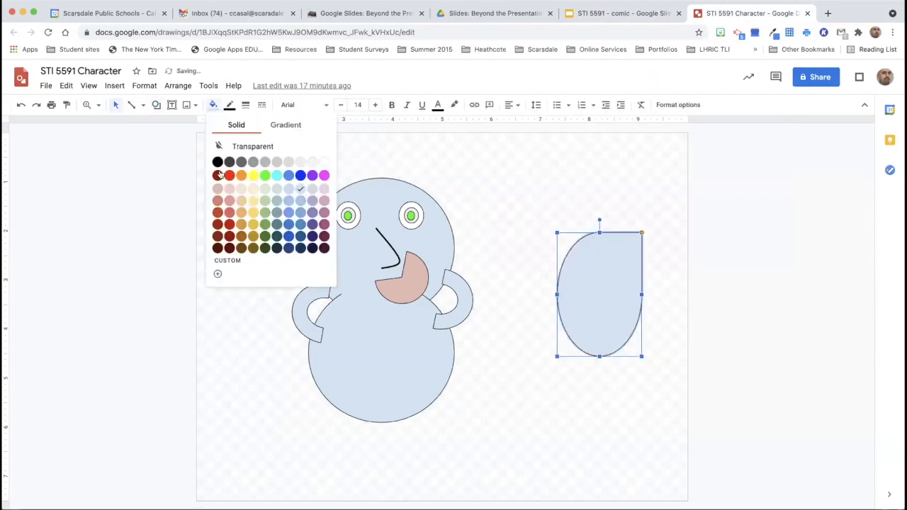
{"action": "left_click", "coordinate": [218, 200]}
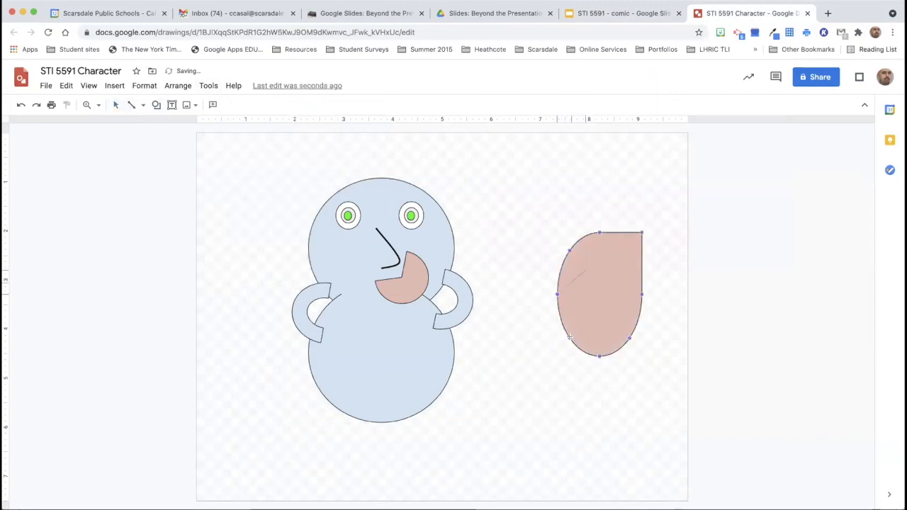
{"action": "mouse_move", "coordinate": [596, 297]}
{"action": "left_mouse_down"}
{"action": "mouse_move", "coordinate": [569, 336]}
{"action": "mouse_move", "coordinate": [600, 326]}
{"action": "mouse_move", "coordinate": [604, 309]}
{"action": "left_mouse_up"}
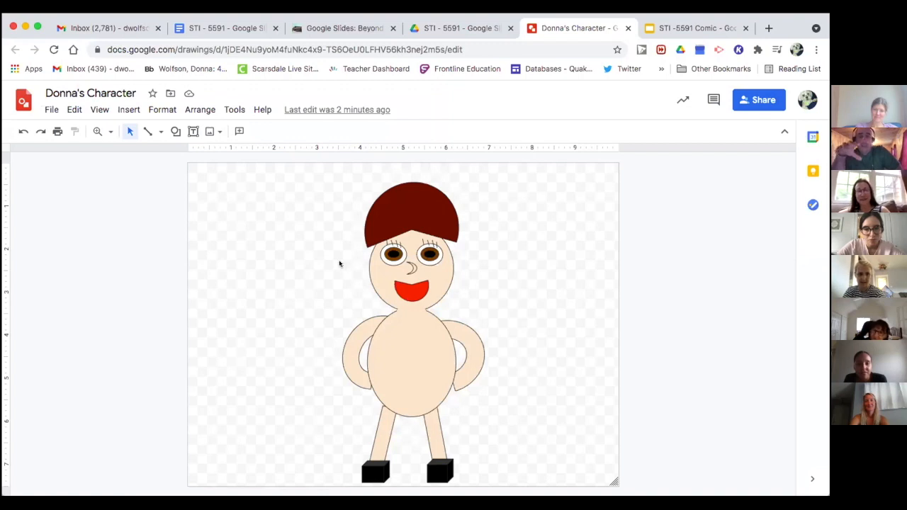
Duplicate the character's dark red hair shape and move the copy into the empty space beside the head.
{"action": "left_click", "coordinate": [389, 202]}
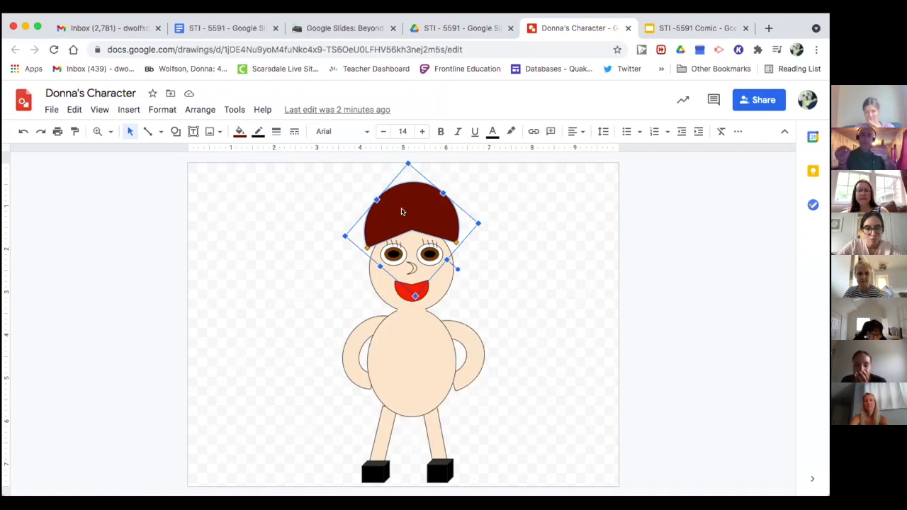
{"action": "left_click", "coordinate": [557, 264]}
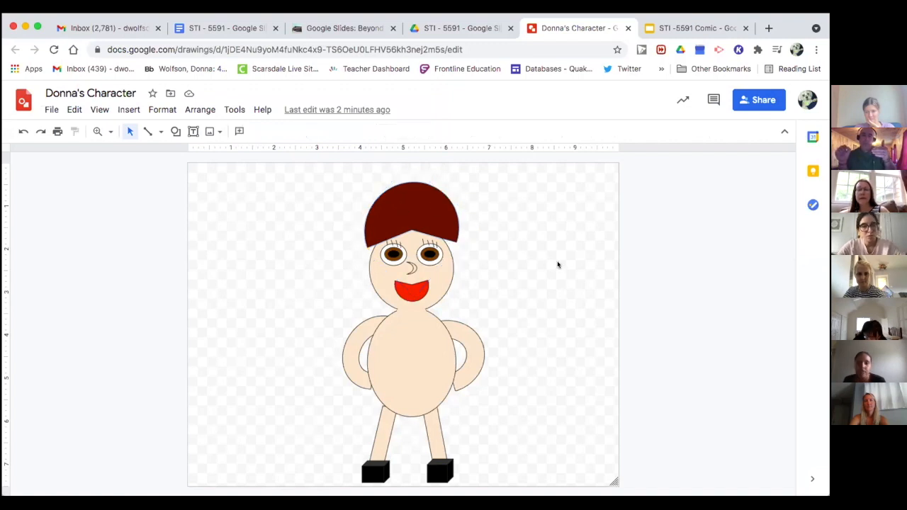
{"action": "key", "text": "super+v"}
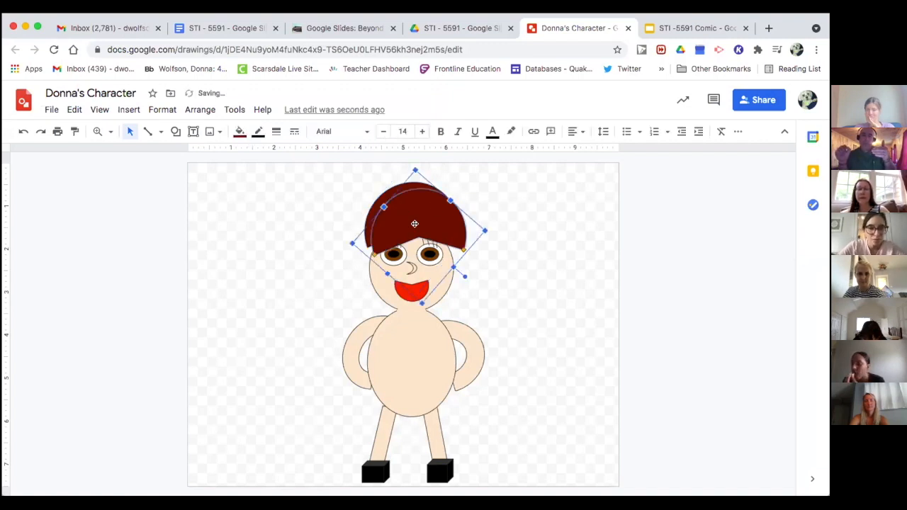
{"action": "left_click_drag", "start_coordinate": [415, 224], "coordinate": [534, 241]}
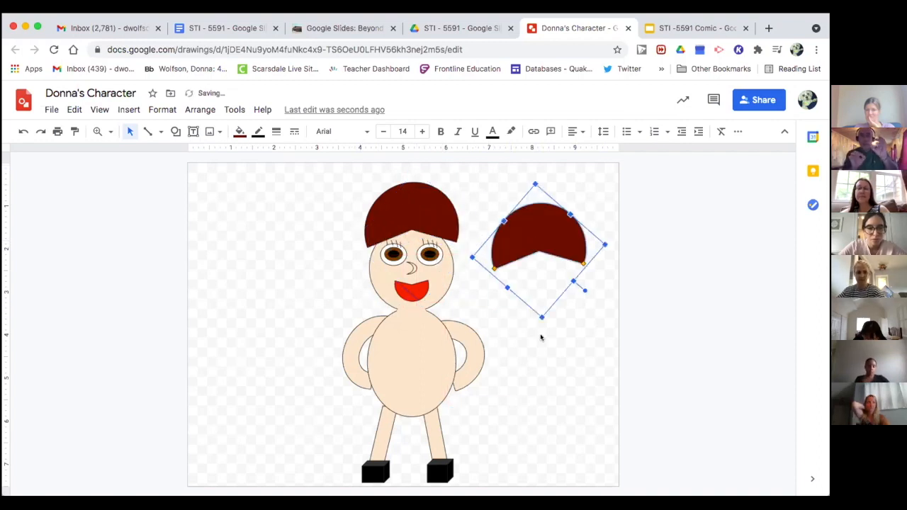
Shrink the hair copy to about 1 inch, rotate its notch toward the head, and place it beside the face under the main hair.
{"action": "left_click_drag", "start_coordinate": [541, 314], "coordinate": [507, 232]}
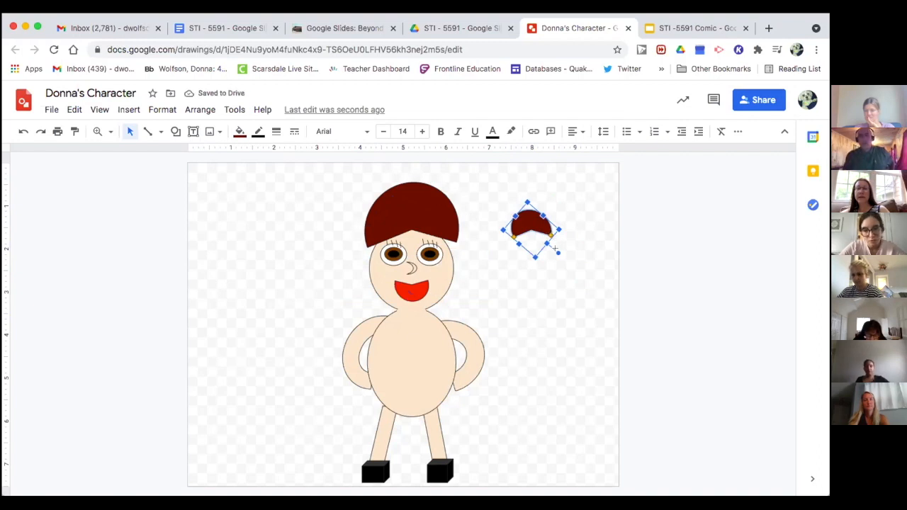
{"action": "left_click_drag", "start_coordinate": [557, 251], "coordinate": [508, 272]}
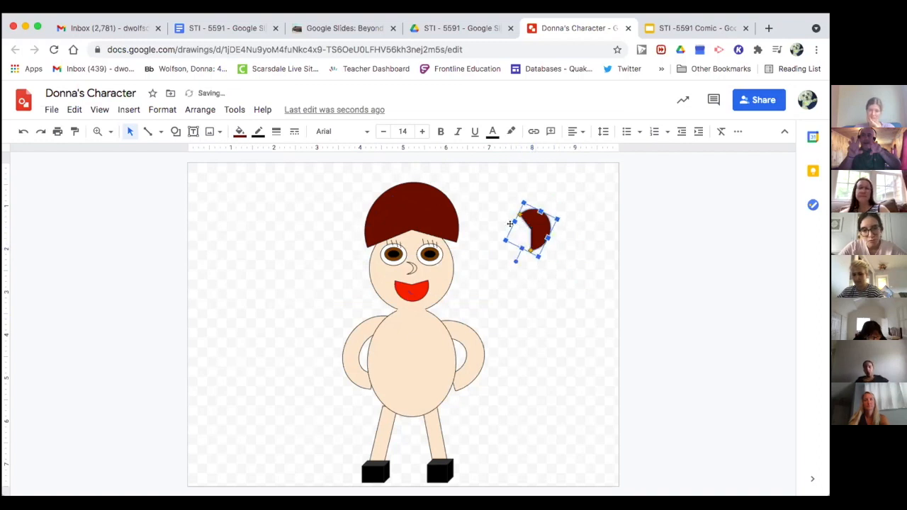
{"action": "left_click_drag", "start_coordinate": [509, 223], "coordinate": [450, 251]}
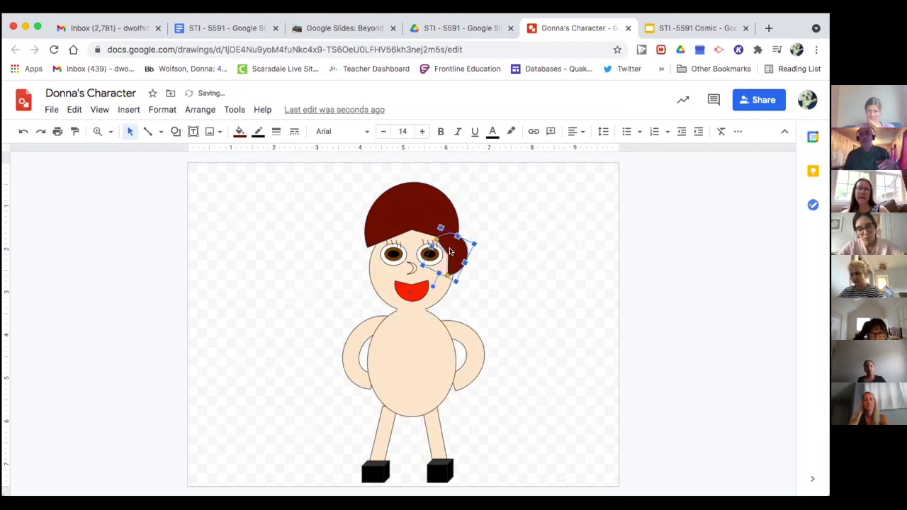
{"action": "left_click", "coordinate": [483, 279]}
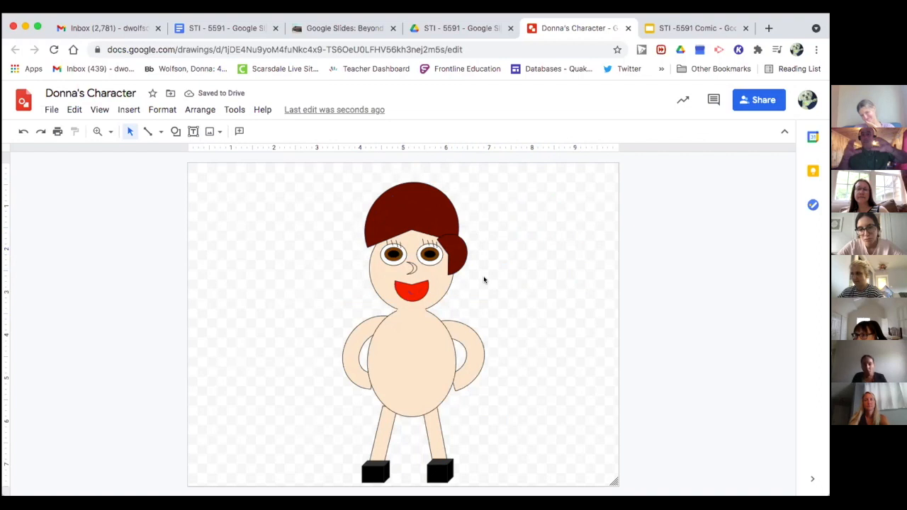
Nudge the small side hair piece slightly up against the main hair, and select the main hair shape.
{"action": "left_click", "coordinate": [453, 245]}
{"action": "left_click_drag", "start_coordinate": [452, 245], "coordinate": [461, 246]}
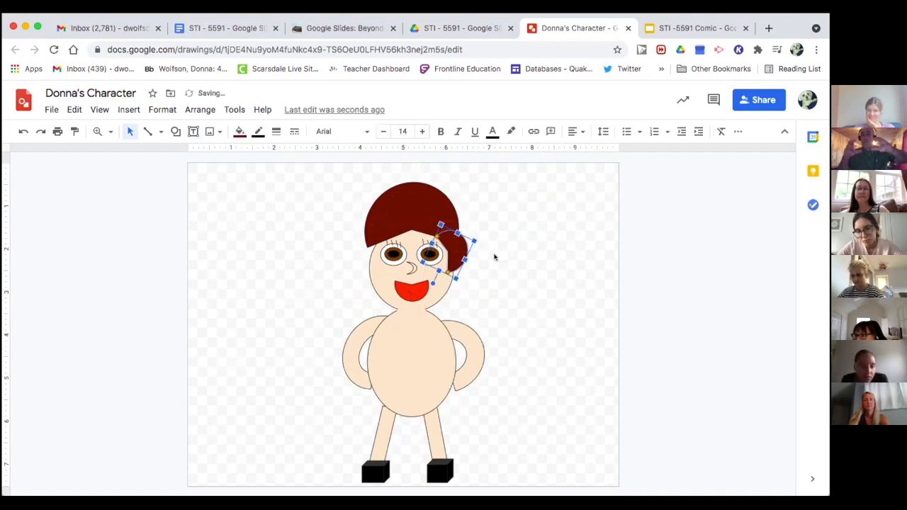
{"action": "left_click", "coordinate": [495, 258]}
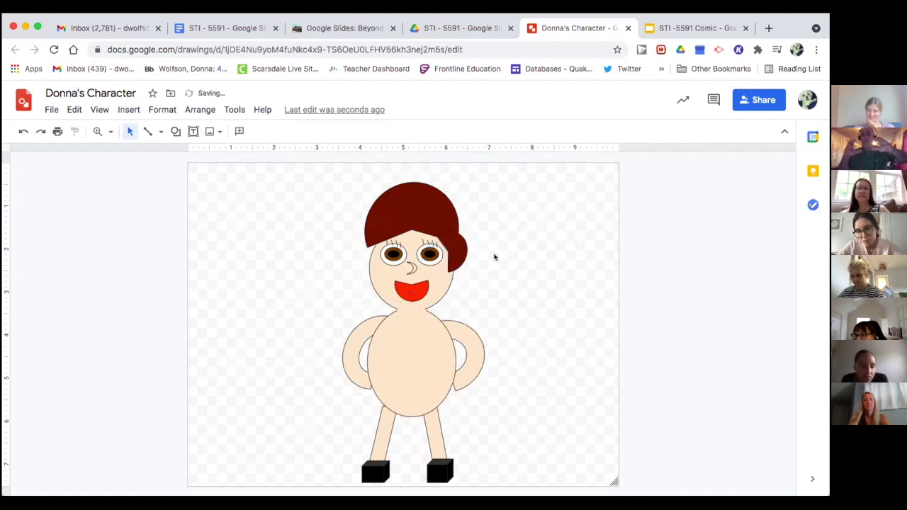
{"action": "left_click", "coordinate": [404, 202]}
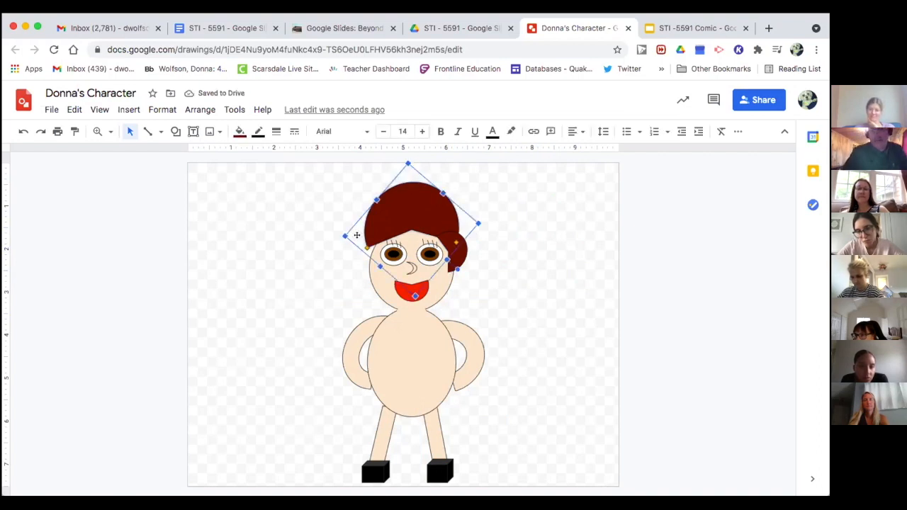
Duplicate the small side hair piece, move the copy to the other side of the head, and rotate its notch toward the face.
{"action": "left_click", "coordinate": [455, 249]}
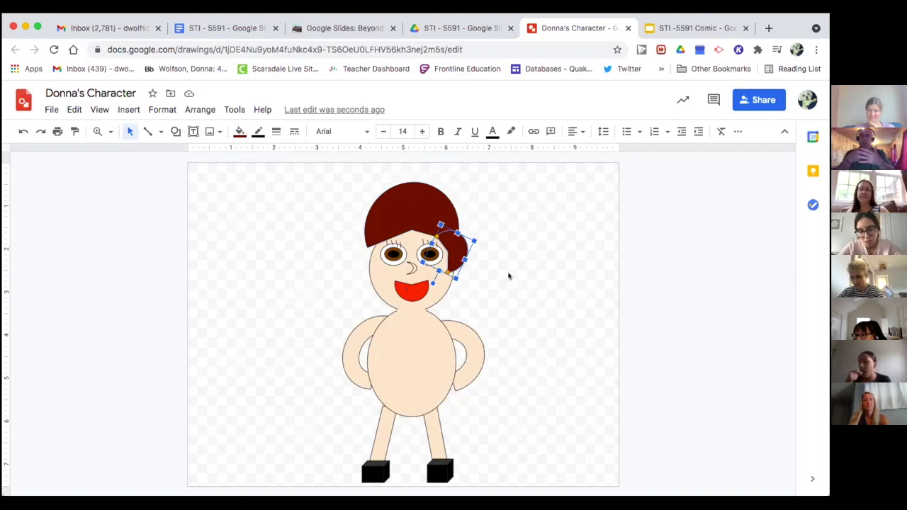
{"action": "key", "text": "super+d"}
{"action": "left_click_drag", "start_coordinate": [441, 260], "coordinate": [332, 240]}
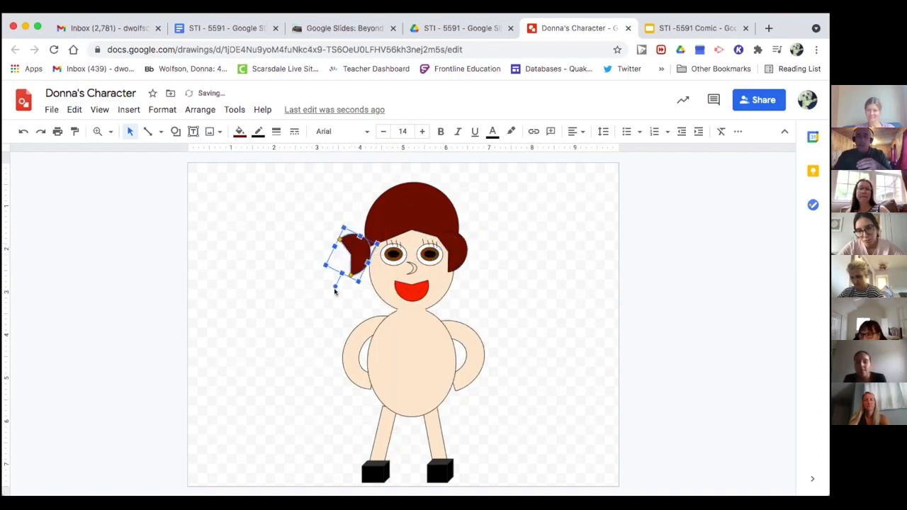
{"action": "left_click_drag", "start_coordinate": [334, 288], "coordinate": [359, 254]}
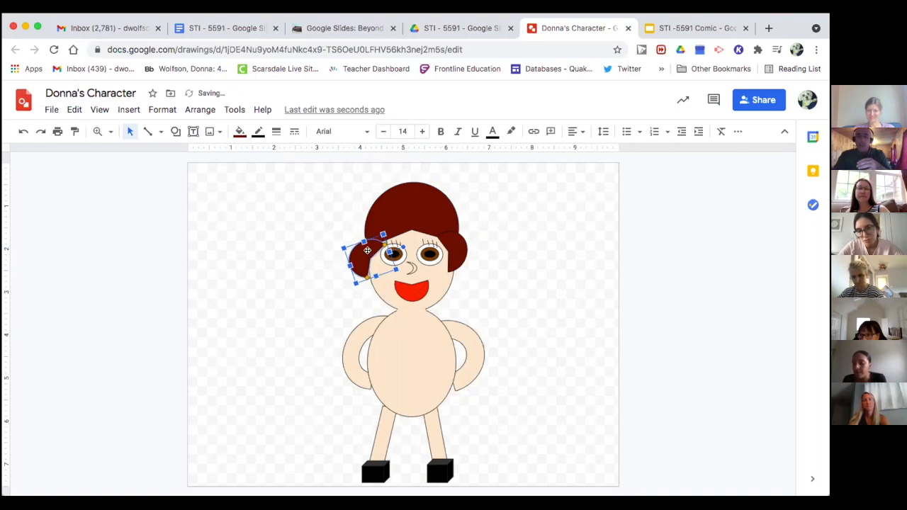
{"action": "left_click_drag", "start_coordinate": [367, 250], "coordinate": [361, 250]}
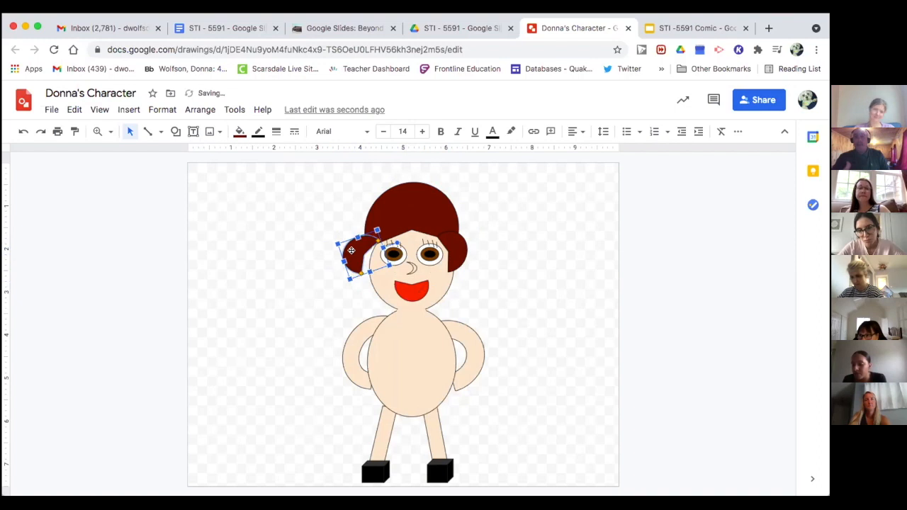
{"action": "left_click_drag", "start_coordinate": [353, 251], "coordinate": [358, 251]}
{"action": "left_click", "coordinate": [537, 286]}
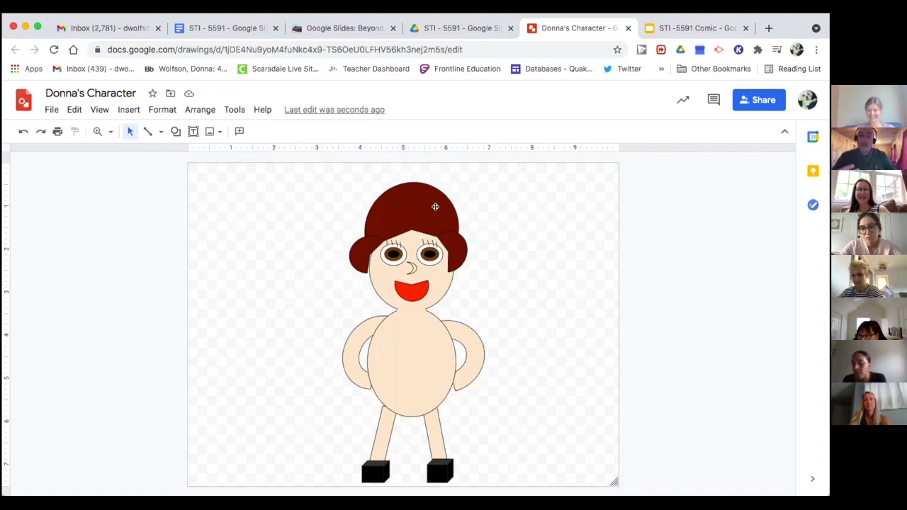
Adjust both side hair pieces so they sit evenly against the head, slightly shrinking the left one.
{"action": "left_click_drag", "start_coordinate": [455, 250], "coordinate": [462, 253]}
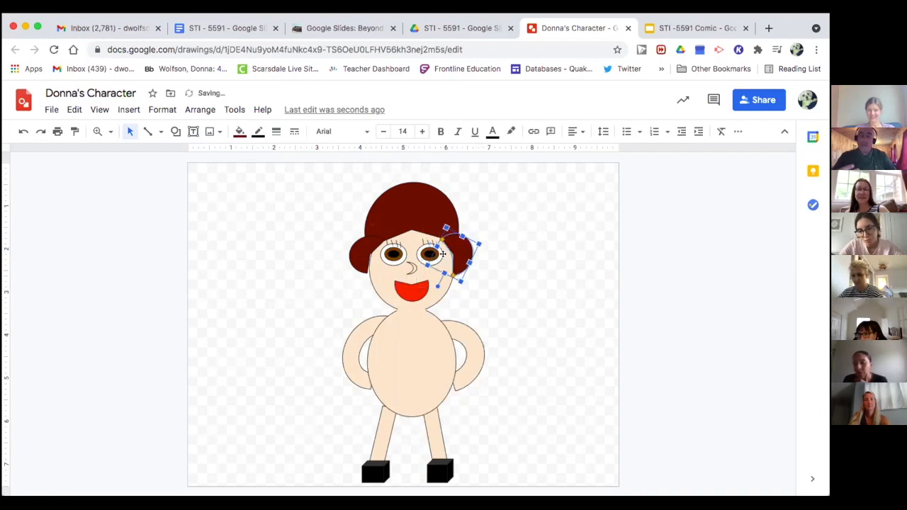
{"action": "left_click", "coordinate": [351, 256]}
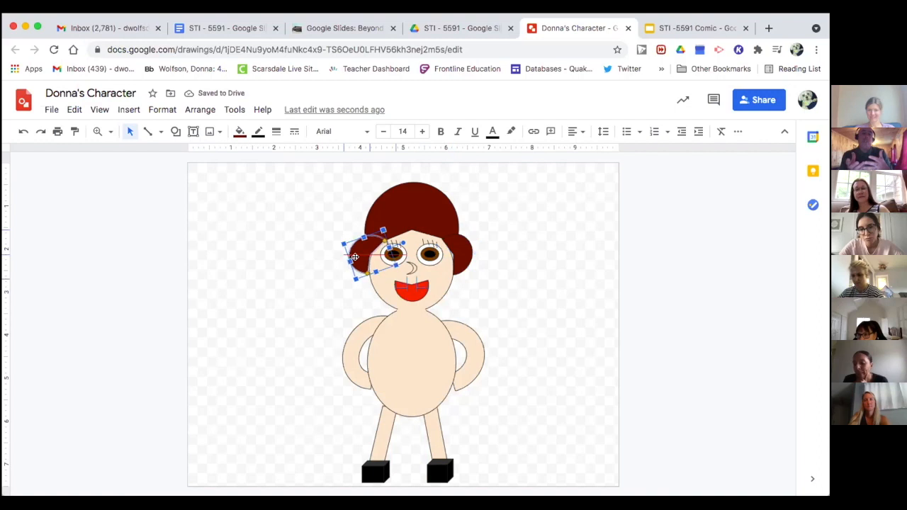
{"action": "left_click_drag", "start_coordinate": [355, 256], "coordinate": [366, 245]}
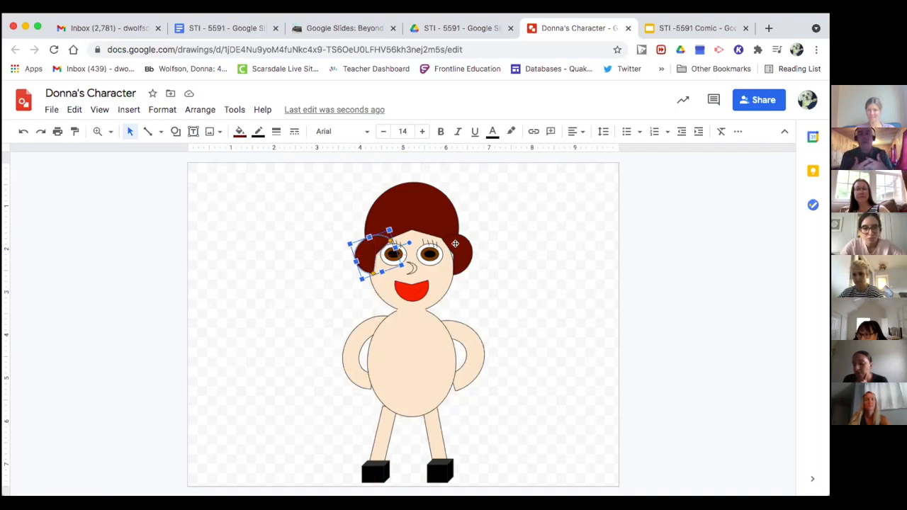
{"action": "left_click_drag", "start_coordinate": [362, 246], "coordinate": [360, 245]}
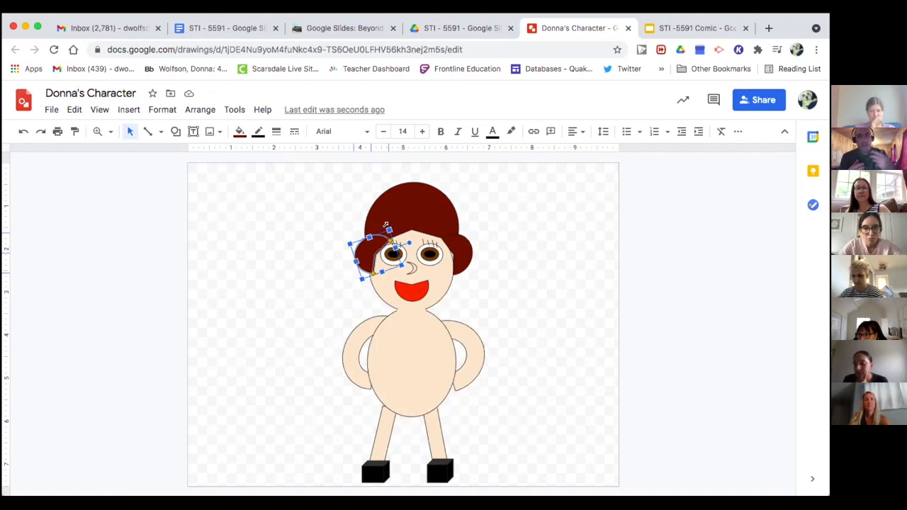
{"action": "left_click_drag", "start_coordinate": [383, 227], "coordinate": [379, 227]}
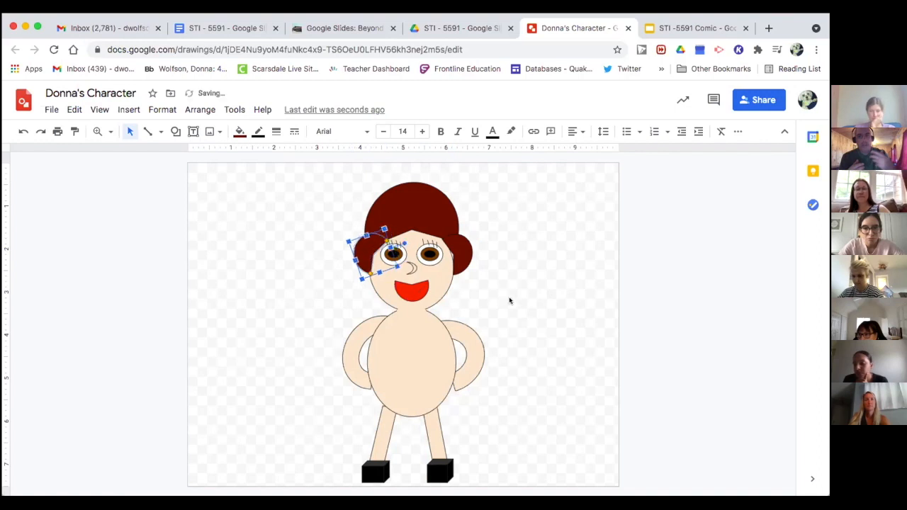
{"action": "left_click", "coordinate": [508, 300]}
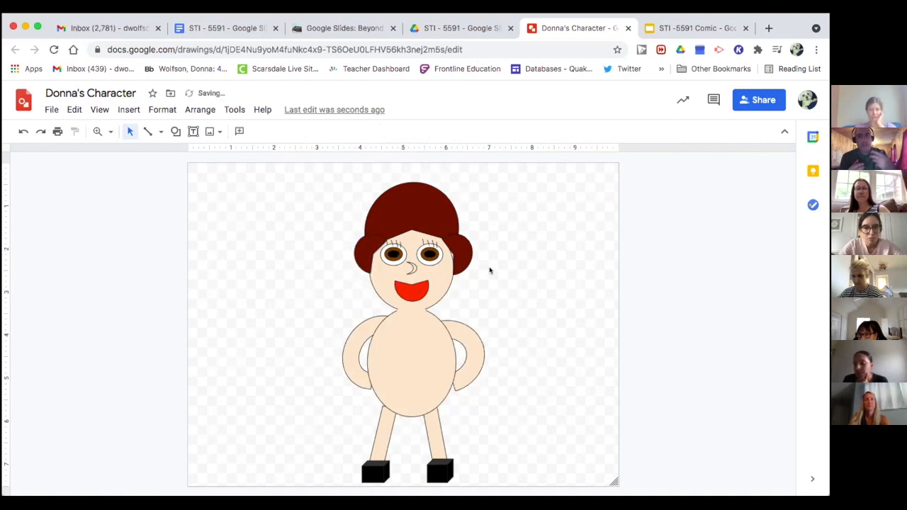
{"action": "left_click", "coordinate": [454, 245]}
{"action": "left_click_drag", "start_coordinate": [455, 245], "coordinate": [456, 248]}
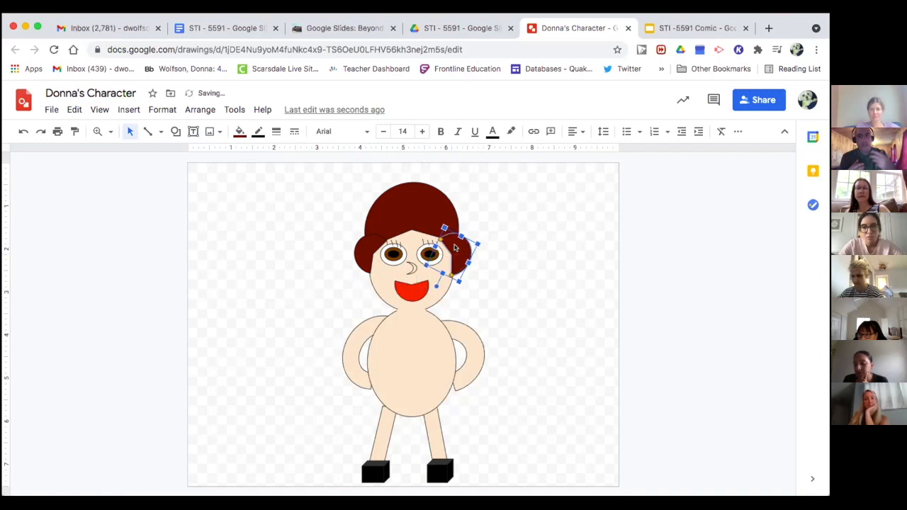
{"action": "left_click", "coordinate": [511, 298]}
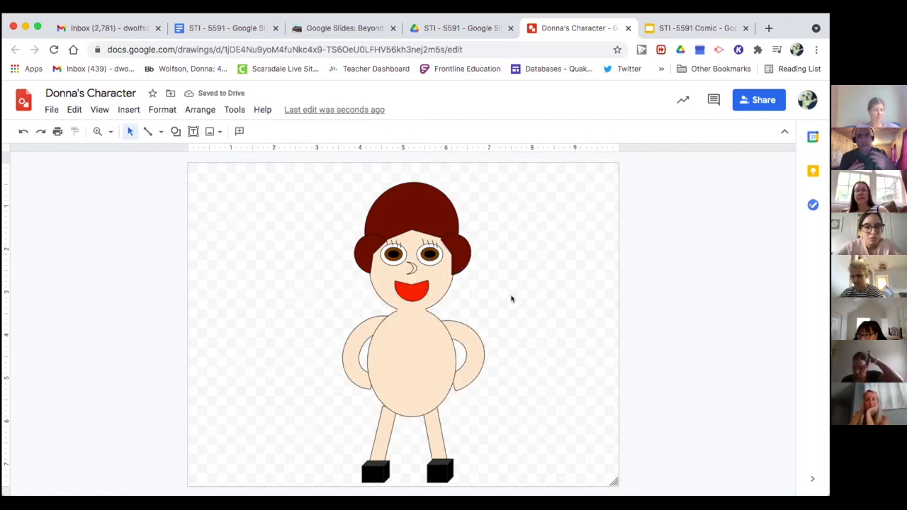
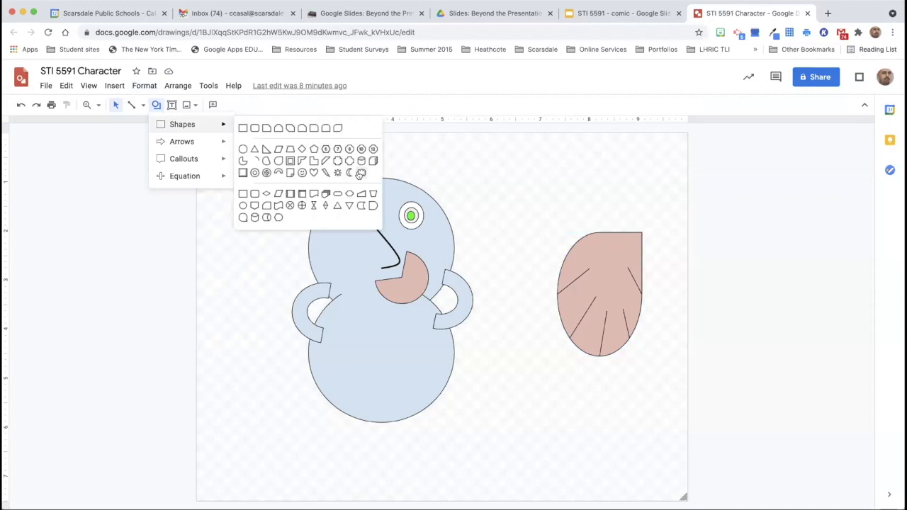
Draw a cloud shape about 3.7 by 2.5 inches over the blue character's head and fill it yellow.
{"action": "left_click_drag", "start_coordinate": [288, 166], "coordinate": [472, 286]}
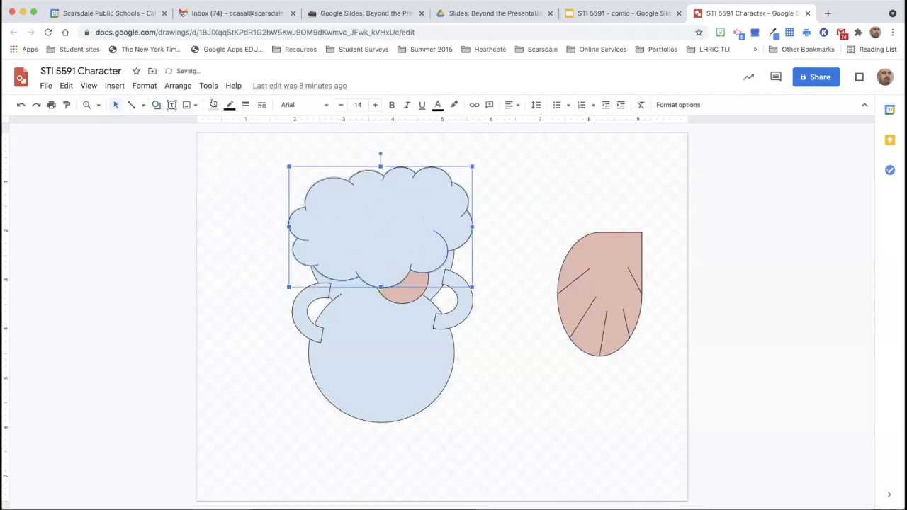
{"action": "left_click", "coordinate": [213, 105]}
{"action": "left_click", "coordinate": [252, 176]}
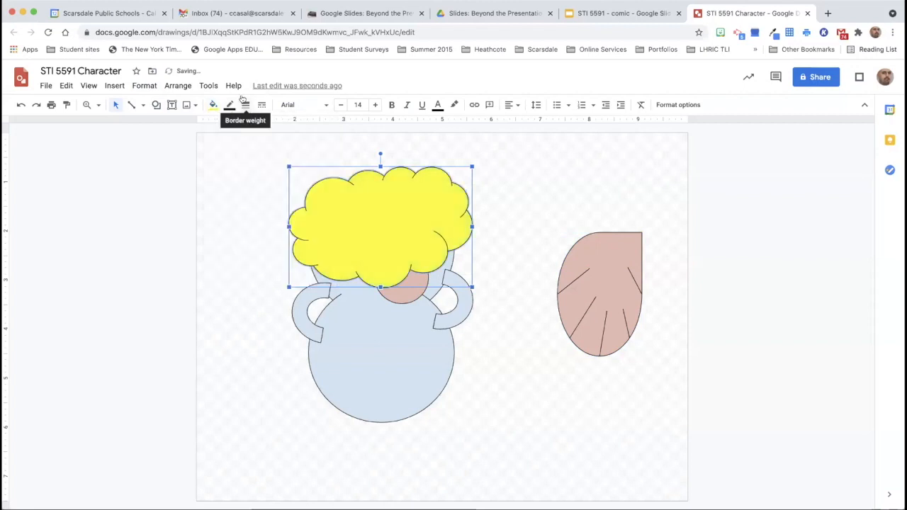
Send the yellow cloud behind the character's head and stretch its upper edge up by about half an inch.
{"action": "left_click", "coordinate": [181, 86]}
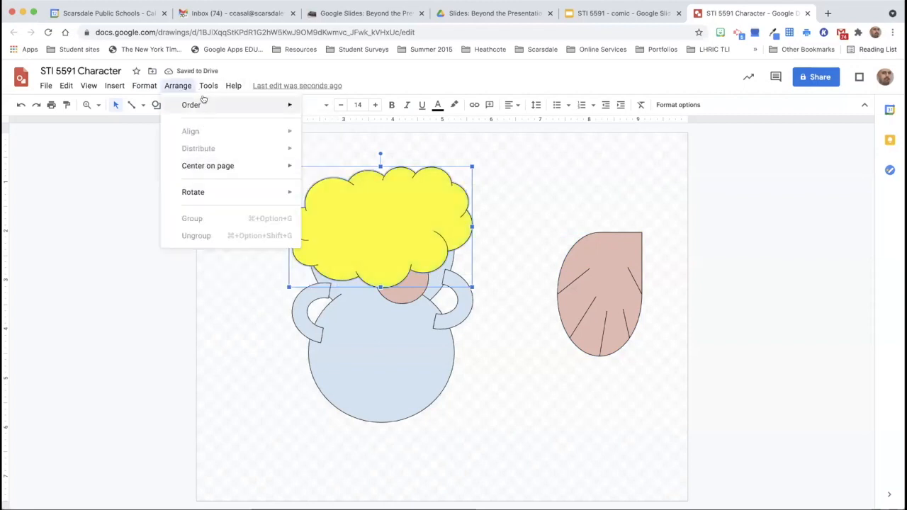
{"action": "left_click", "coordinate": [345, 163]}
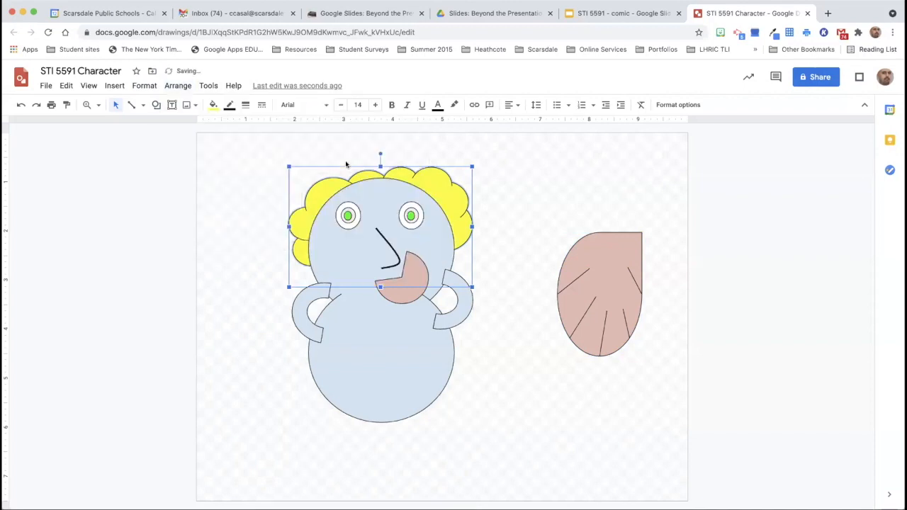
{"action": "left_click_drag", "start_coordinate": [380, 165], "coordinate": [379, 144]}
{"action": "left_click", "coordinate": [230, 191]}
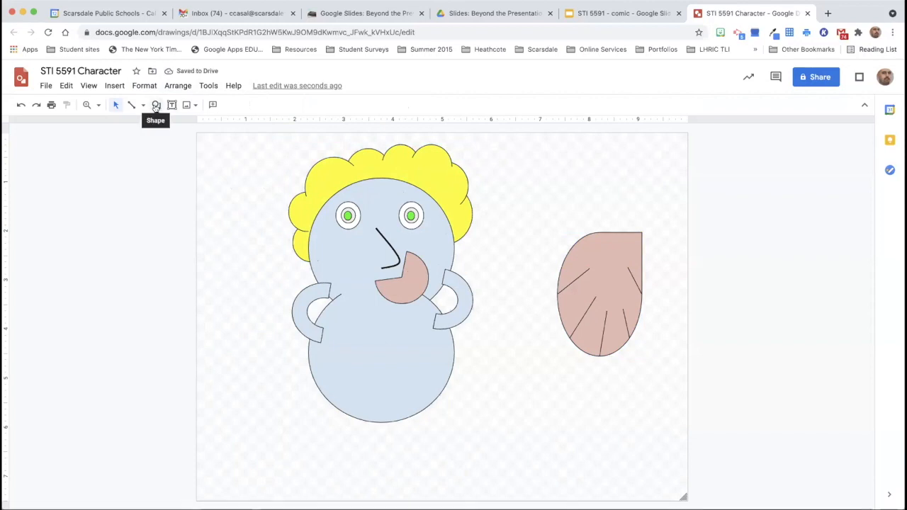
Add a smaller copy of the yellow cloud, about 2.2 by 1.1 inches, on the forehead above the eyes as bangs.
{"action": "left_click", "coordinate": [319, 188]}
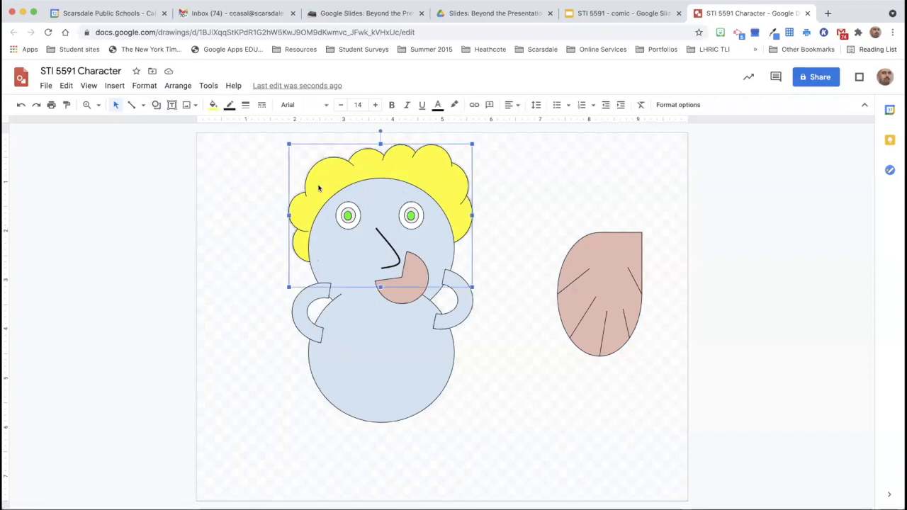
{"action": "key", "text": "super+shift+Up"}
{"action": "left_click_drag", "start_coordinate": [481, 295], "coordinate": [406, 190]}
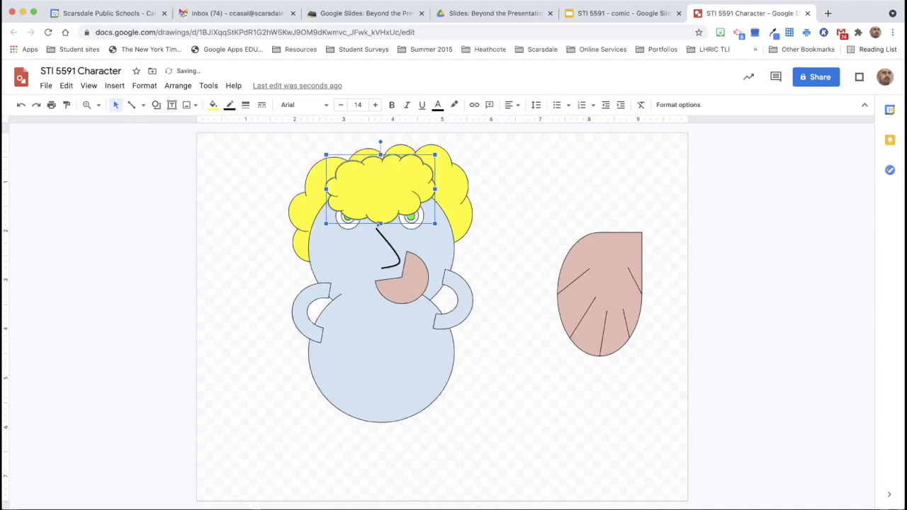
{"action": "left_click_drag", "start_coordinate": [381, 221], "coordinate": [381, 209]}
{"action": "left_click", "coordinate": [517, 193]}
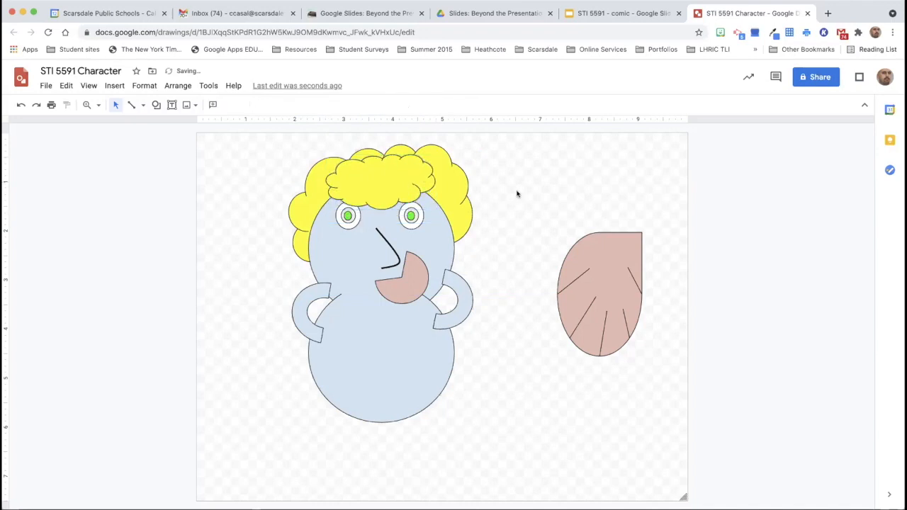
Make the border of the yellow bangs transparent so they blend with the hair behind.
{"action": "left_click", "coordinate": [396, 175]}
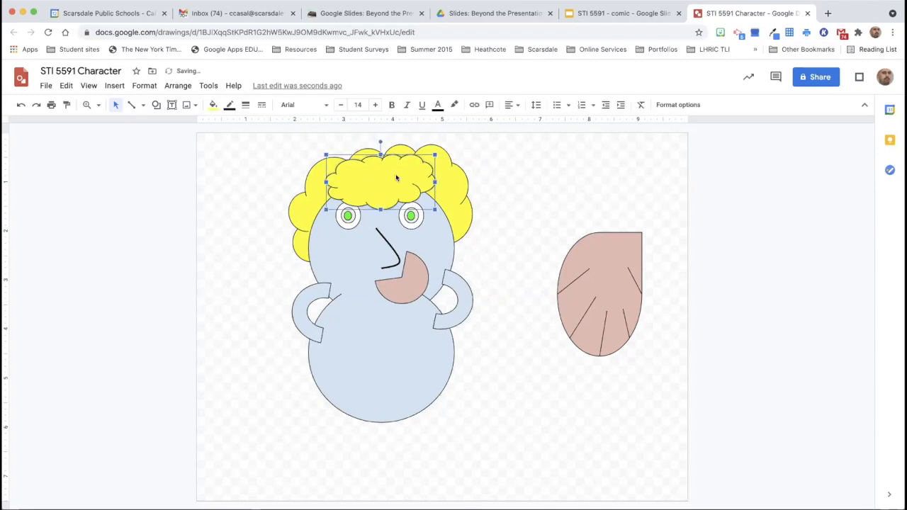
{"action": "left_click", "coordinate": [229, 111]}
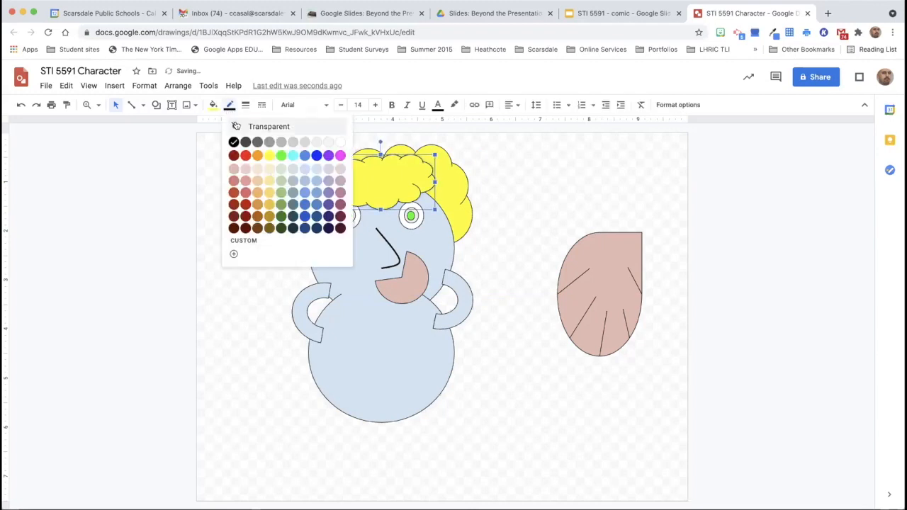
{"action": "left_click", "coordinate": [236, 125]}
{"action": "left_click", "coordinate": [231, 170]}
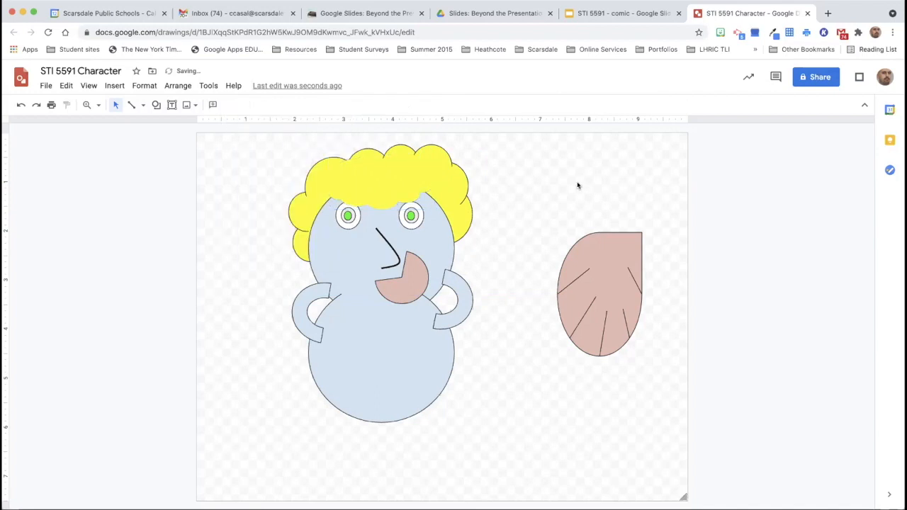
Lower the upper edge of the yellow bangs slightly and widen them on both sides to about 2.9 inches.
{"action": "left_click", "coordinate": [396, 187]}
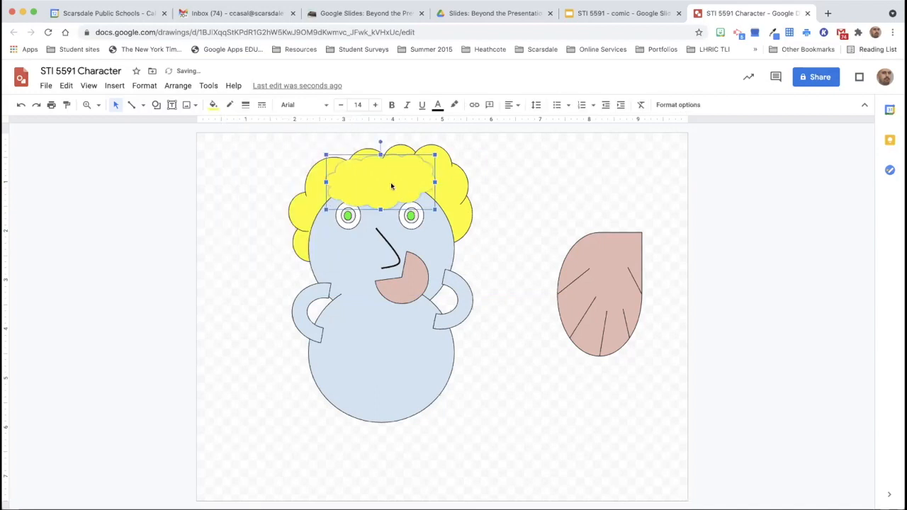
{"action": "left_click_drag", "start_coordinate": [380, 155], "coordinate": [380, 161]}
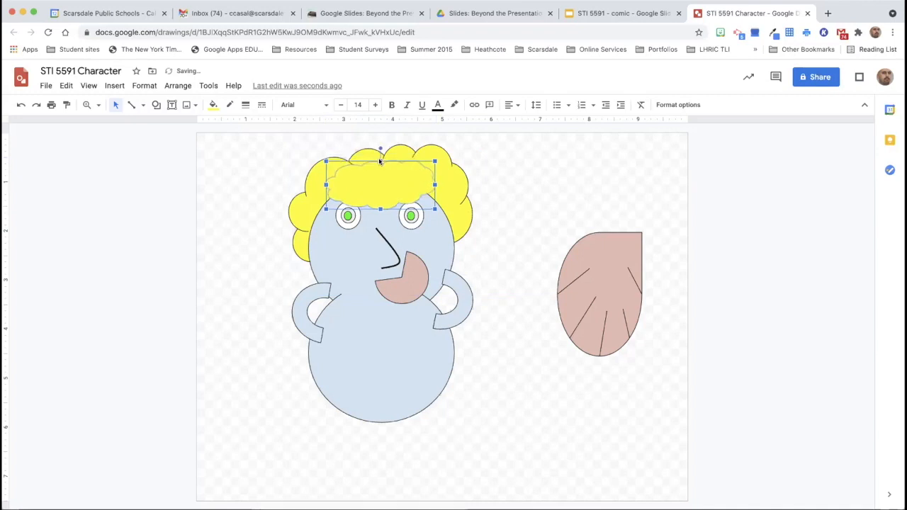
{"action": "left_click", "coordinate": [520, 196]}
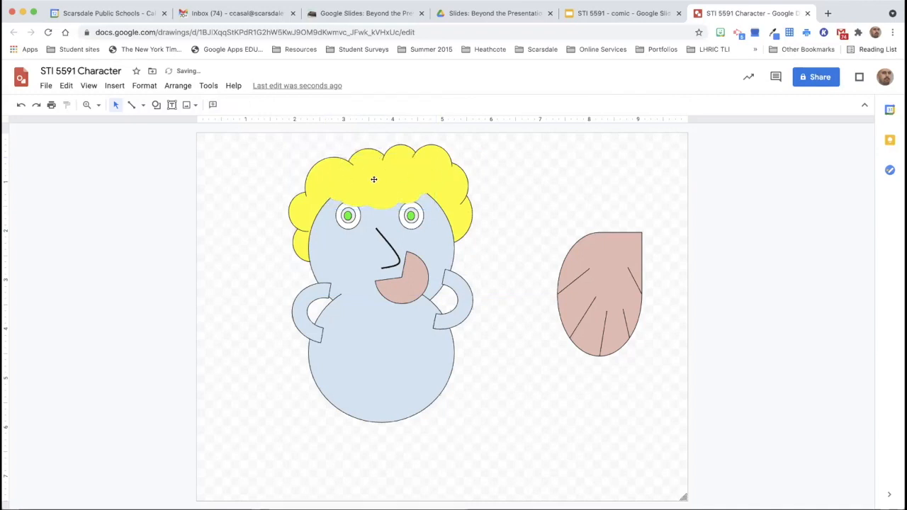
{"action": "left_click", "coordinate": [420, 183]}
{"action": "left_click_drag", "start_coordinate": [434, 186], "coordinate": [451, 185]}
{"action": "left_click_drag", "start_coordinate": [324, 183], "coordinate": [308, 185]}
{"action": "left_click", "coordinate": [559, 182]}
Duplicate the bangs, then shrink and rotate the copy to fill the gap between forehead and hair above the left eye.
{"action": "left_click", "coordinate": [421, 179]}
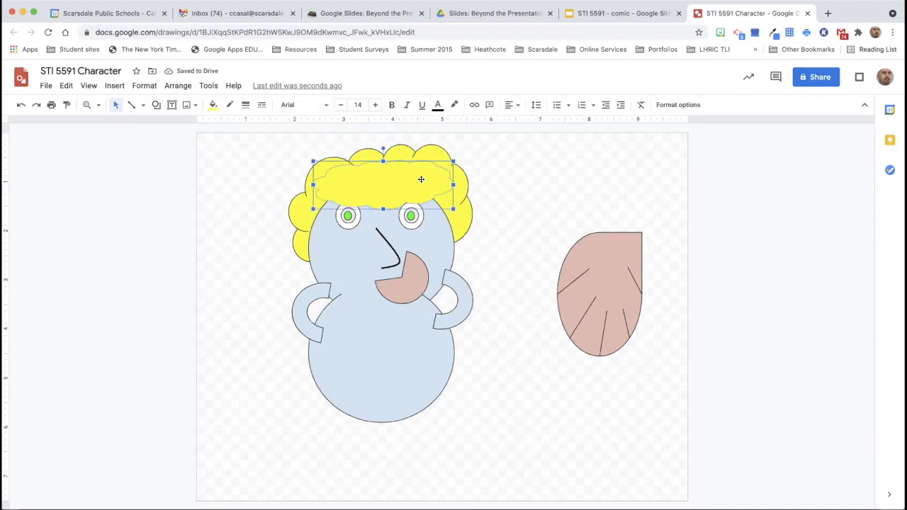
{"action": "key", "text": "super+d"}
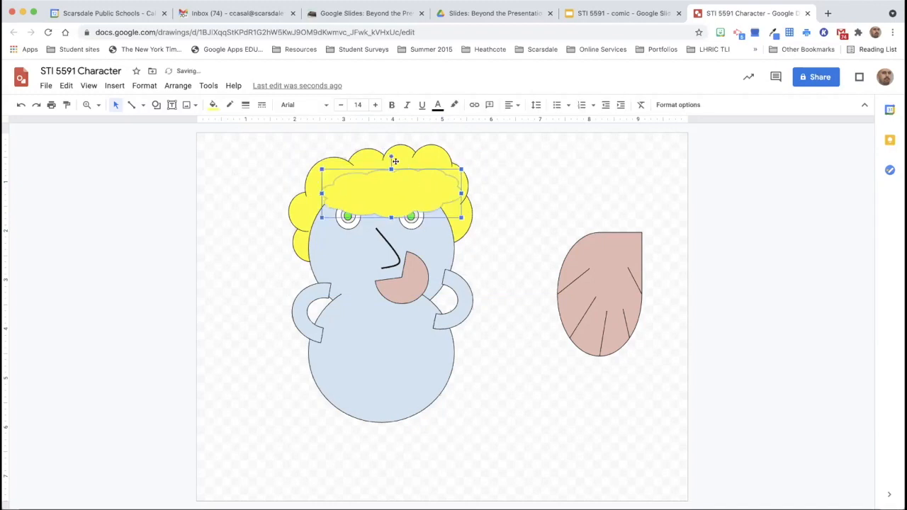
{"action": "left_click_drag", "start_coordinate": [391, 156], "coordinate": [330, 213]}
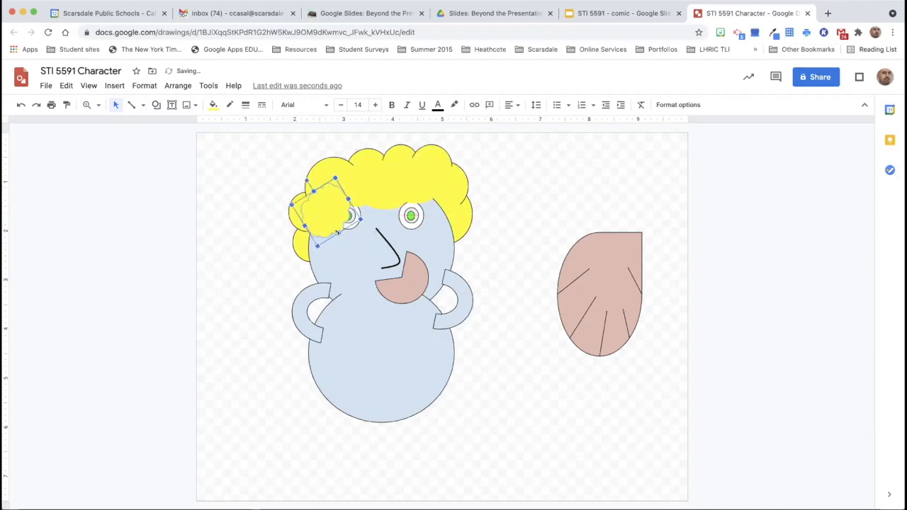
{"action": "left_click_drag", "start_coordinate": [338, 232], "coordinate": [304, 215]}
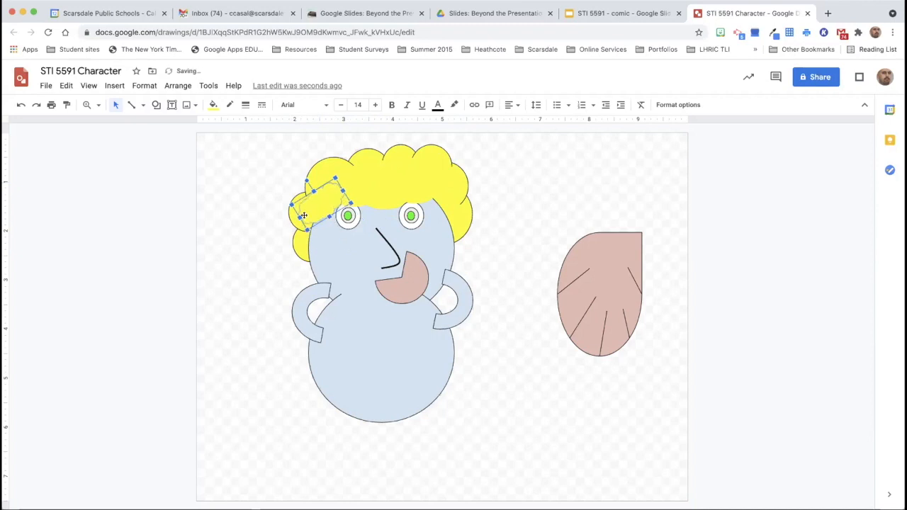
{"action": "left_click", "coordinate": [256, 208]}
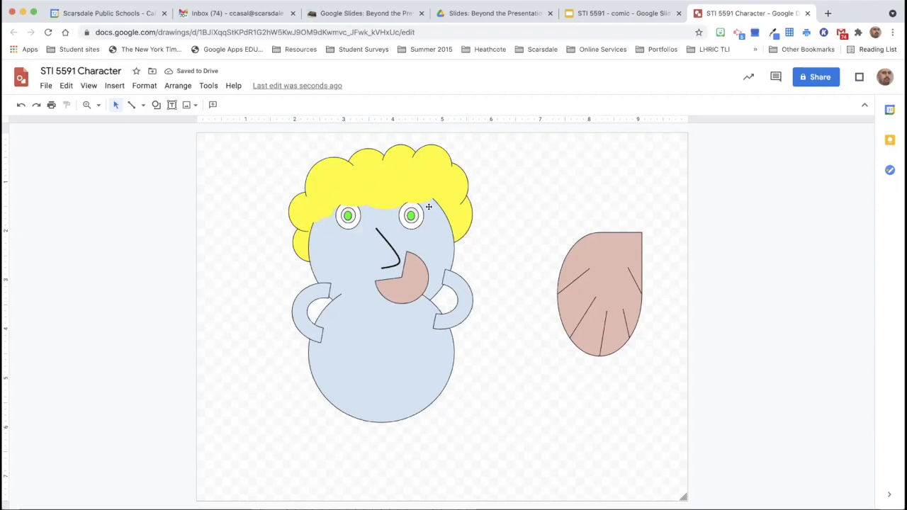
Duplicate the small tilted hair patch and place the copy beside the right eye, rotated to follow the hairline.
{"action": "left_click", "coordinate": [317, 211]}
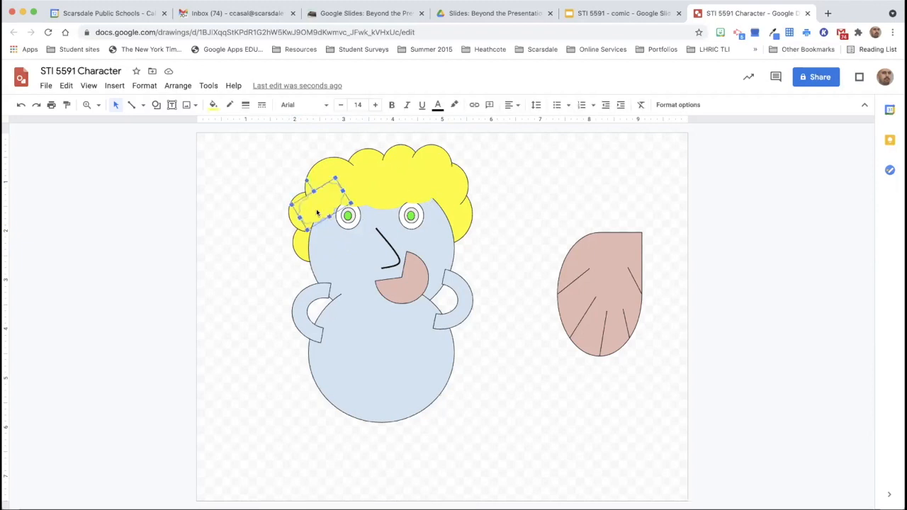
{"action": "key", "text": "super+d"}
{"action": "left_click_drag", "start_coordinate": [314, 189], "coordinate": [449, 205]}
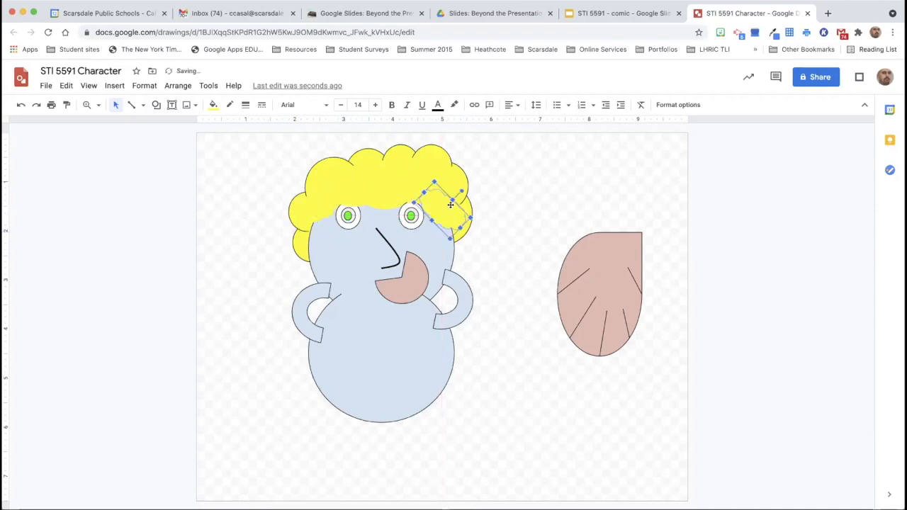
{"action": "left_click", "coordinate": [523, 206]}
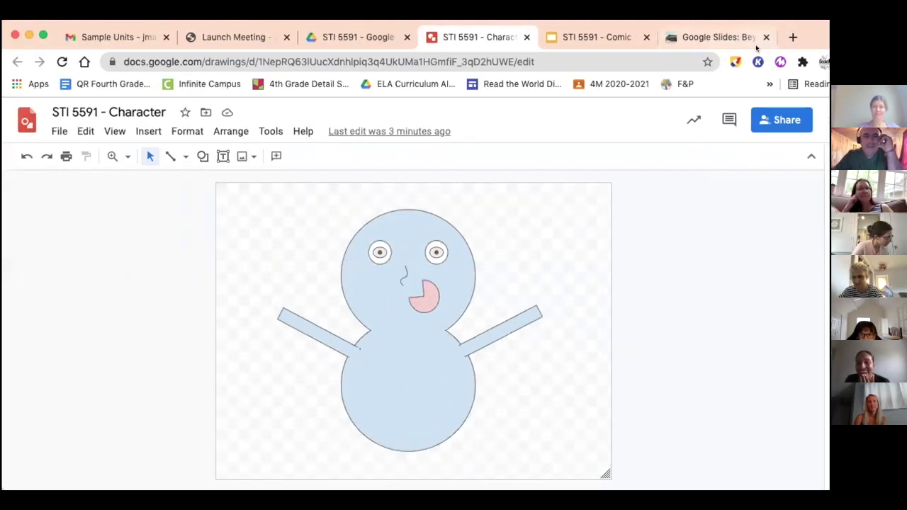
{"action": "left_click", "coordinate": [561, 46]}
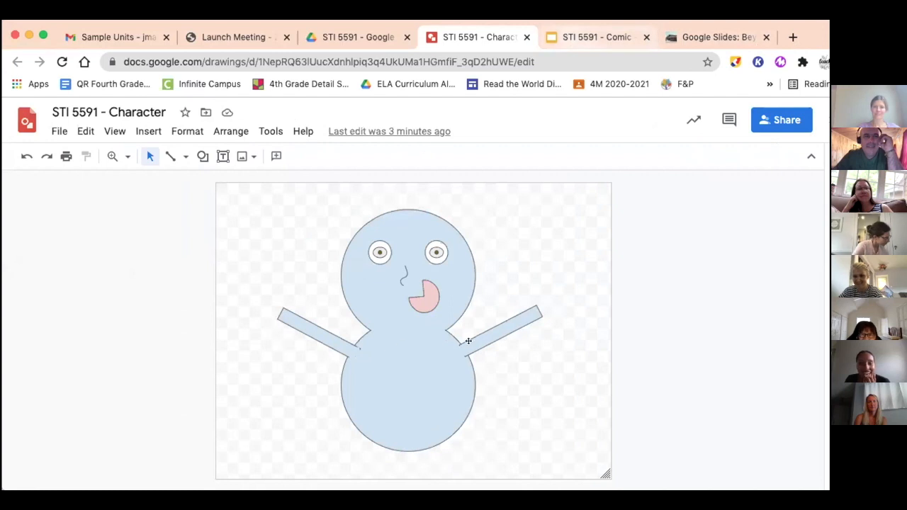